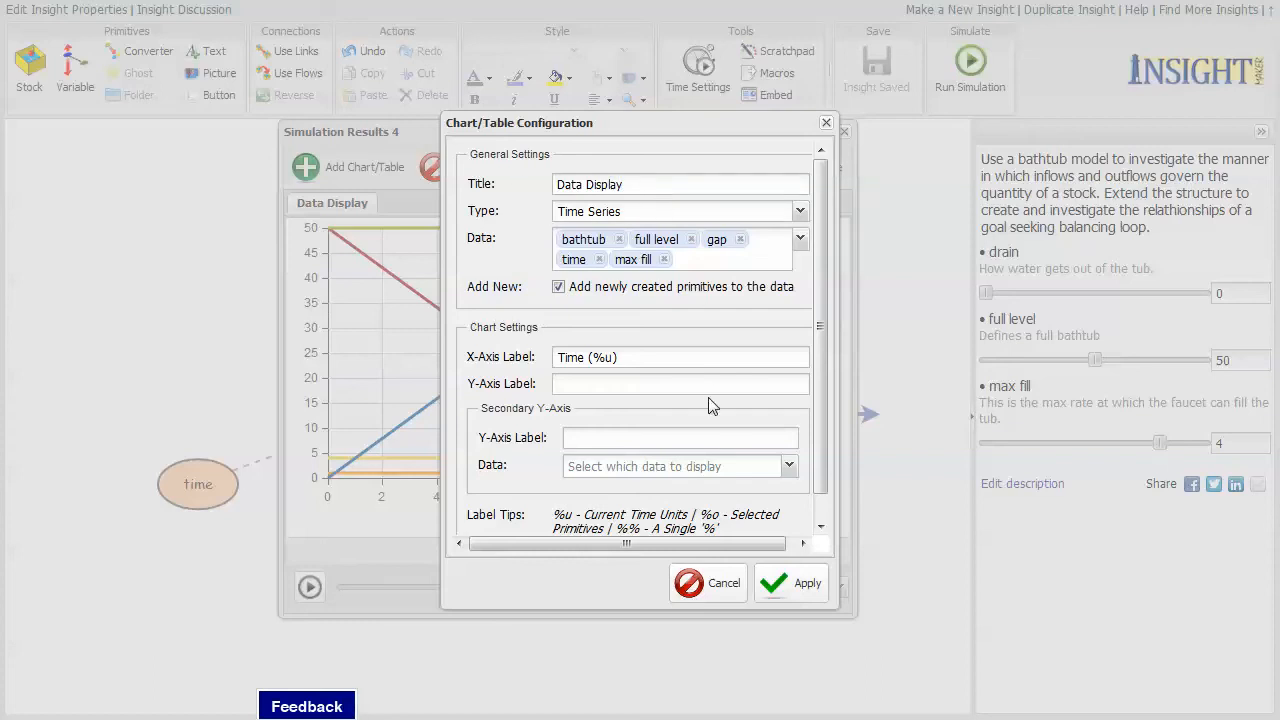
- Dismiss the chart configuration without changes and inspect points along the bathtub and gap curves in the simulation results
left_click(724, 588)
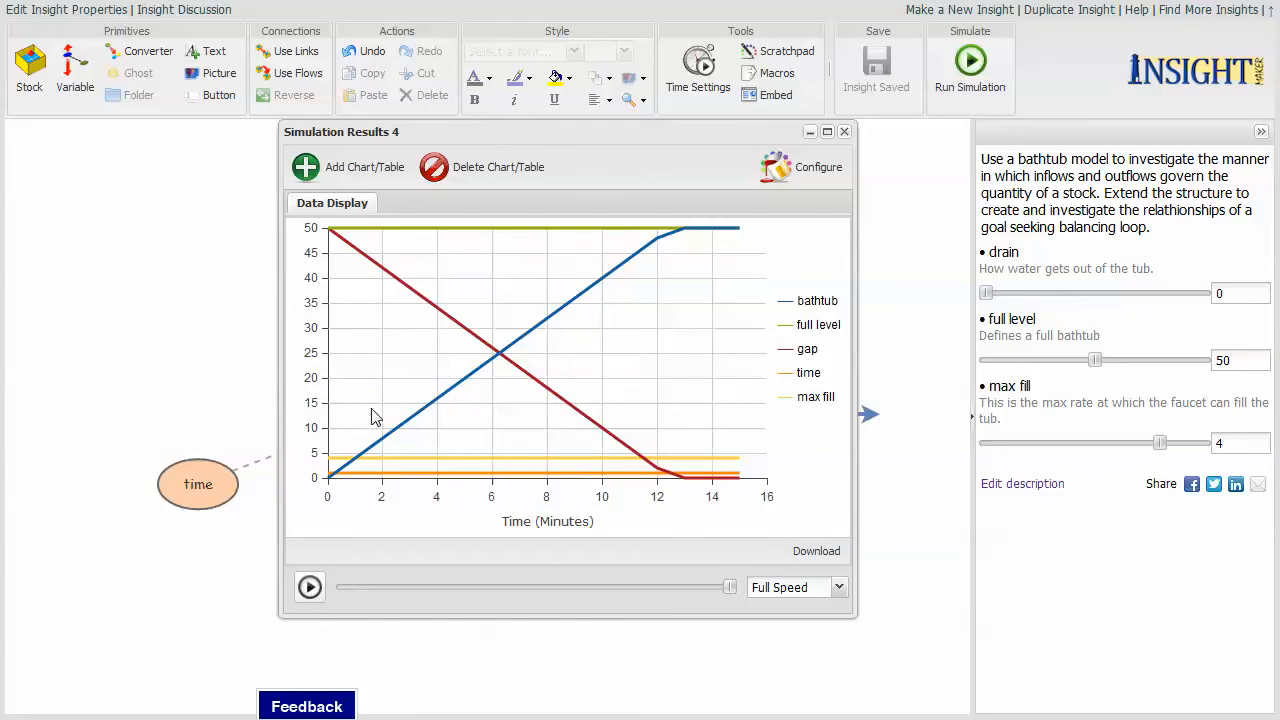
mouse_move(565, 323)
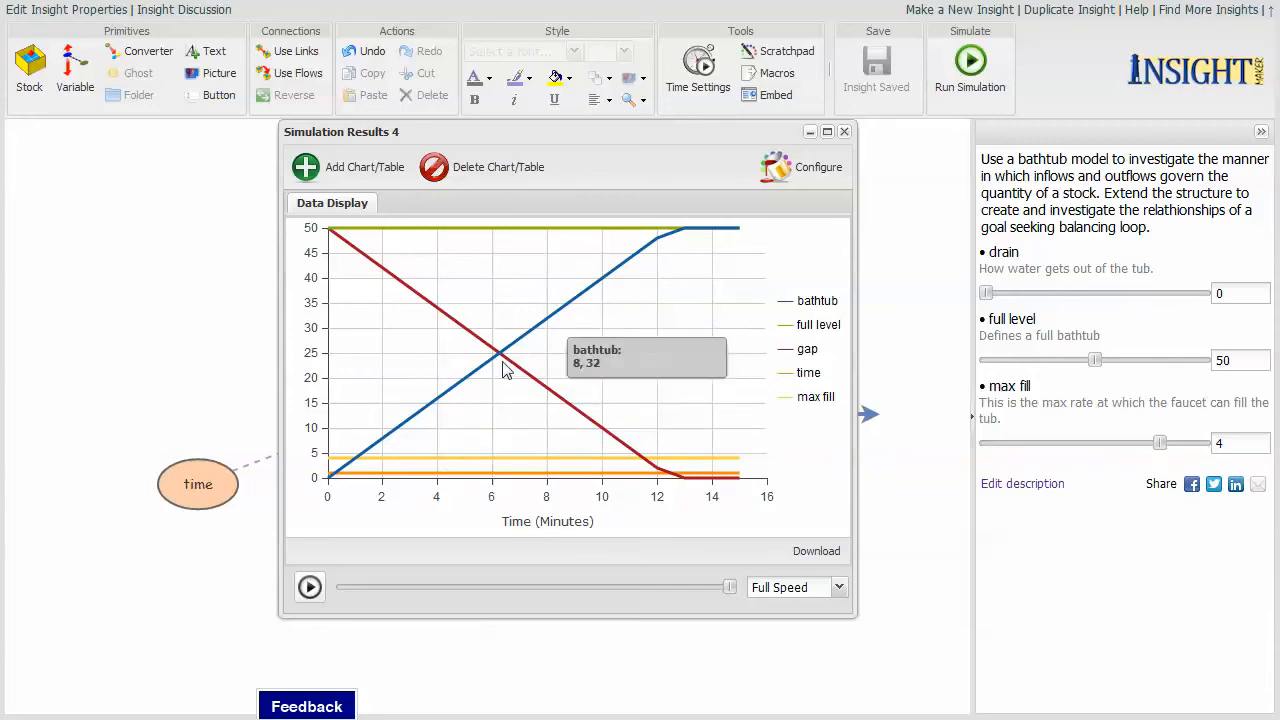
mouse_move(451, 405)
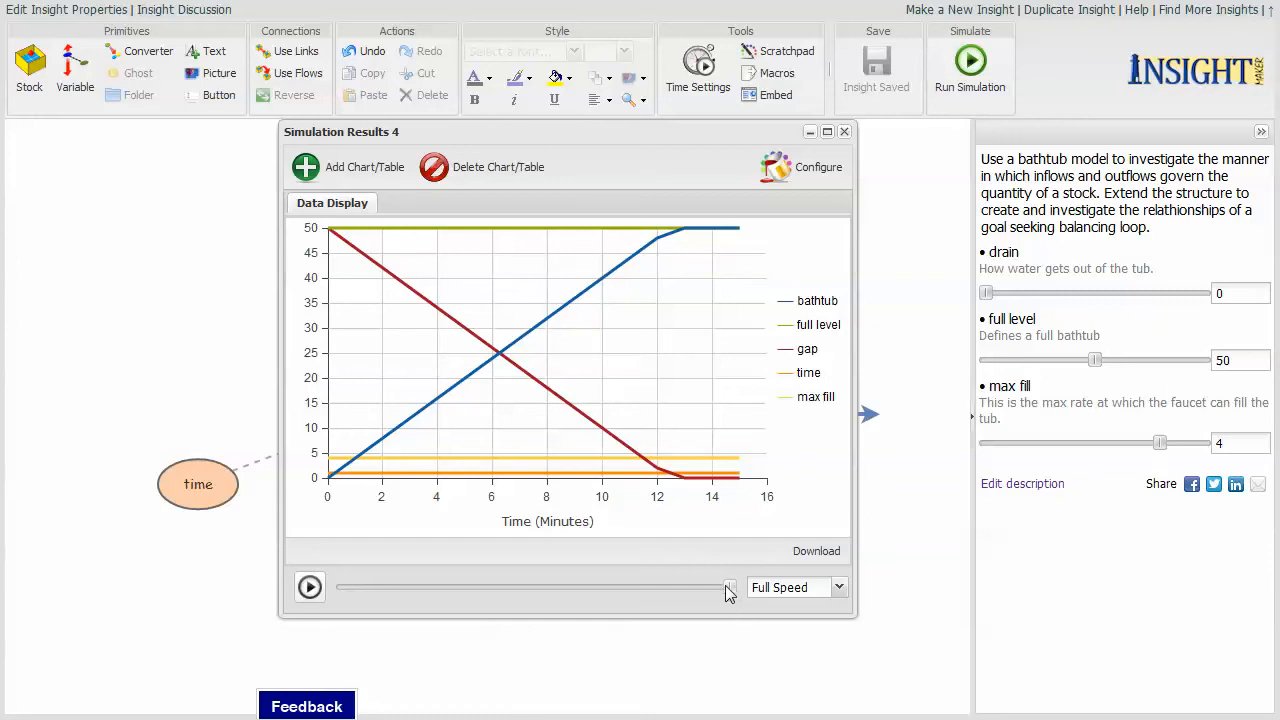
mouse_move(728, 588)
left_mouse_down()
mouse_move(509, 576)
mouse_move(738, 586)
left_mouse_up()
mouse_move(729, 587)
left_mouse_down()
mouse_move(420, 590)
mouse_move(729, 587)
left_mouse_up()
- Add a new display to the simulation results, titled Values and with its type set to Tabular
left_click(358, 173)
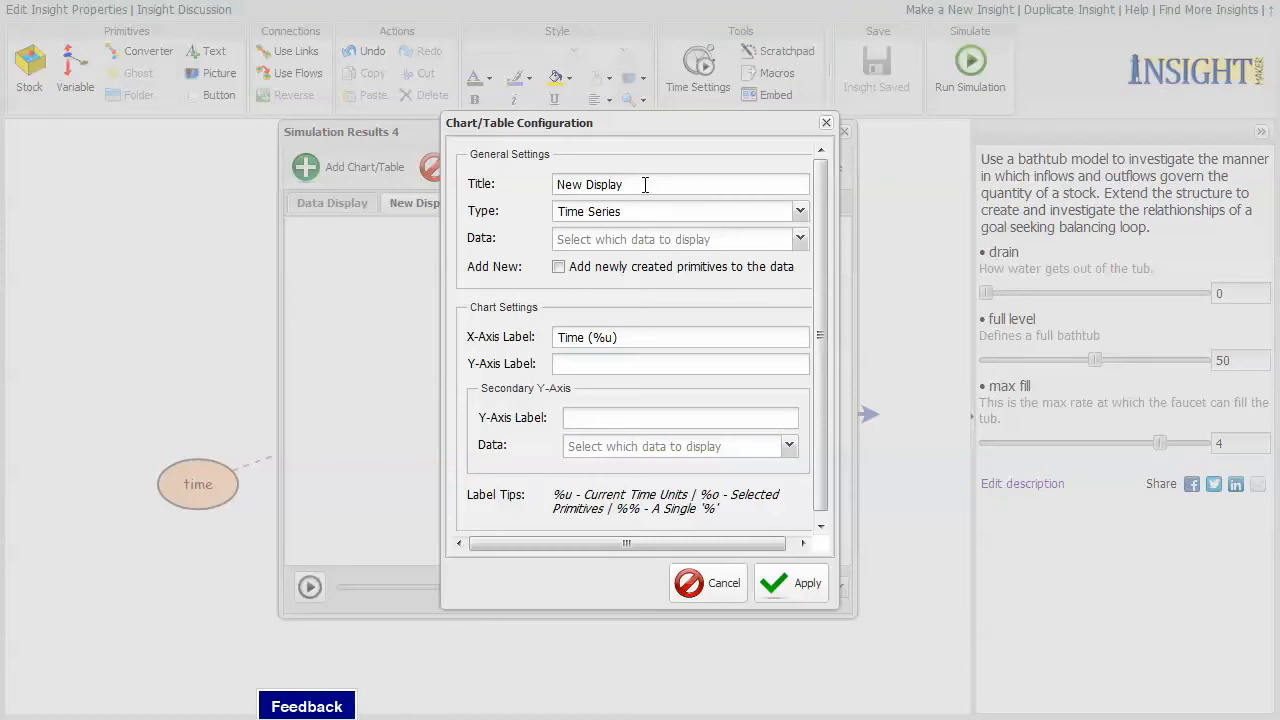
left_click_drag(645, 184, 559, 186)
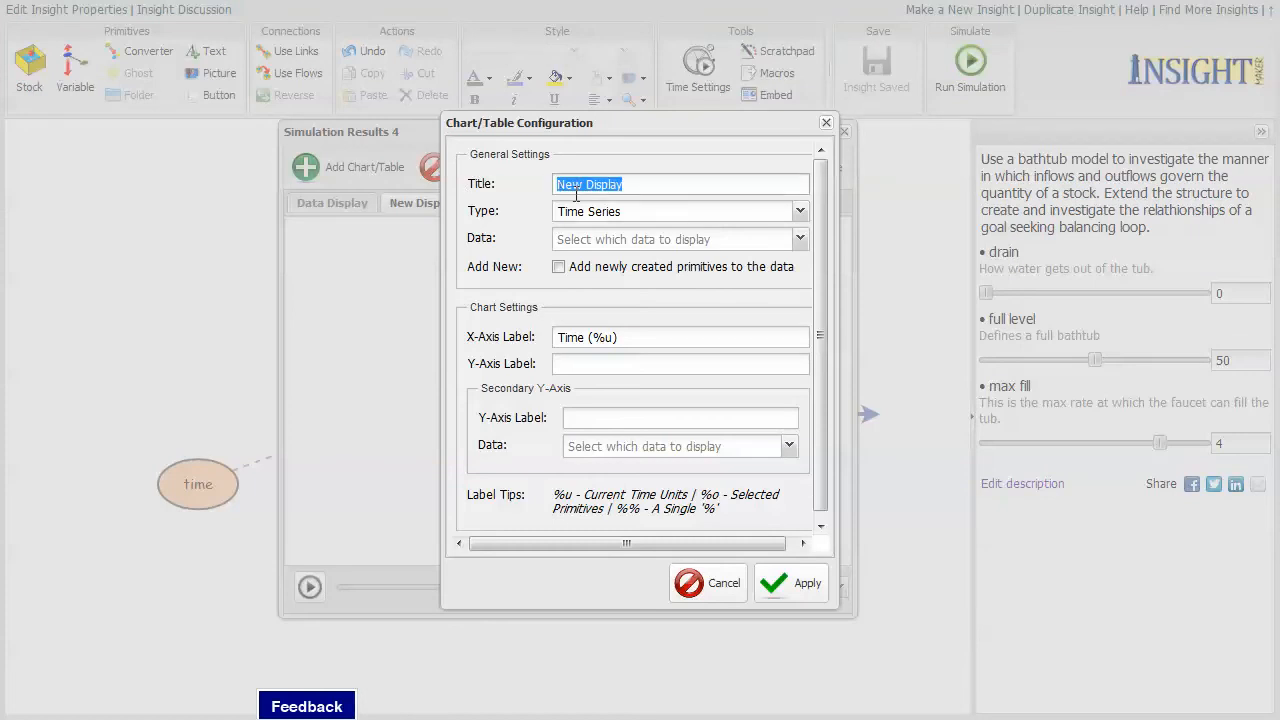
type("VA")
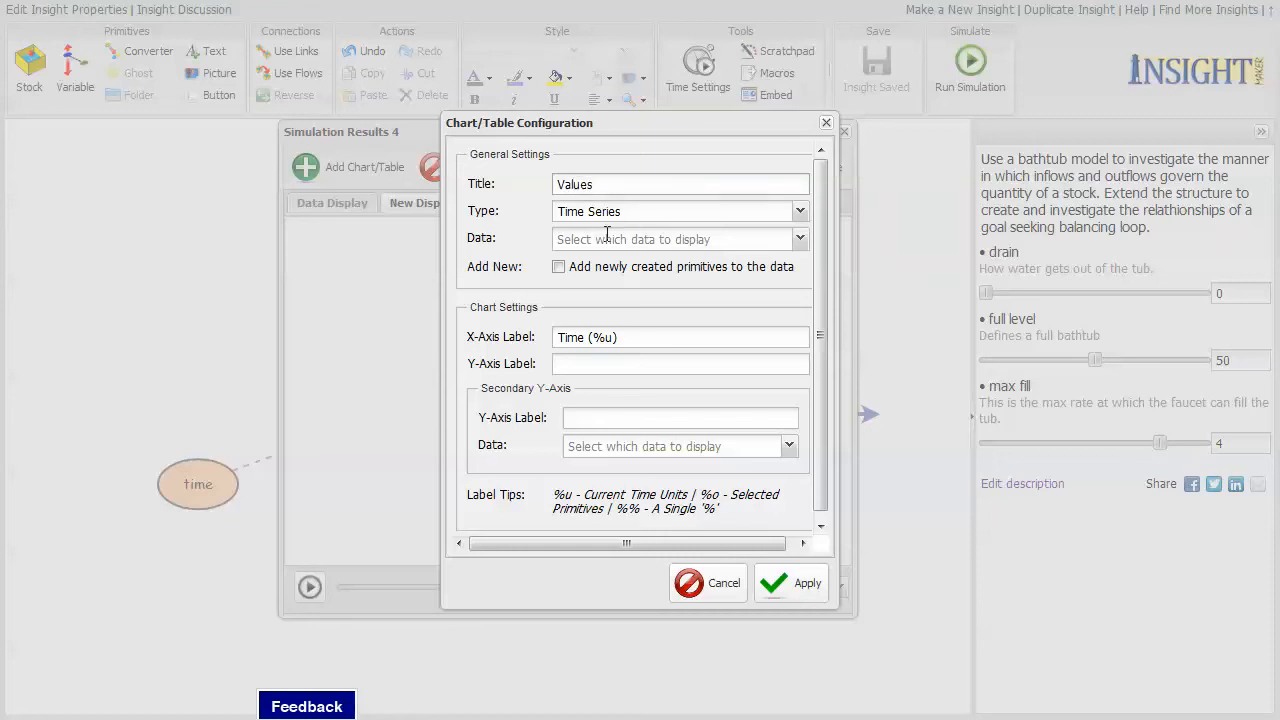
left_click(800, 212)
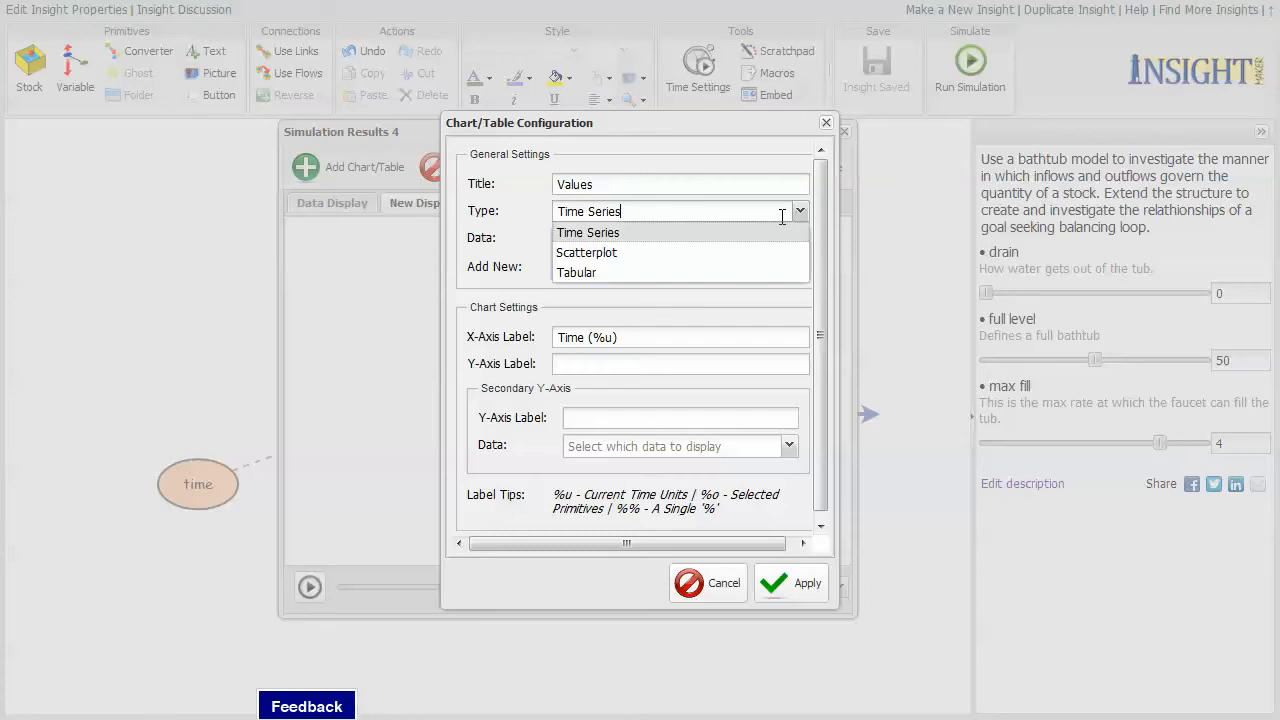
left_click(700, 270)
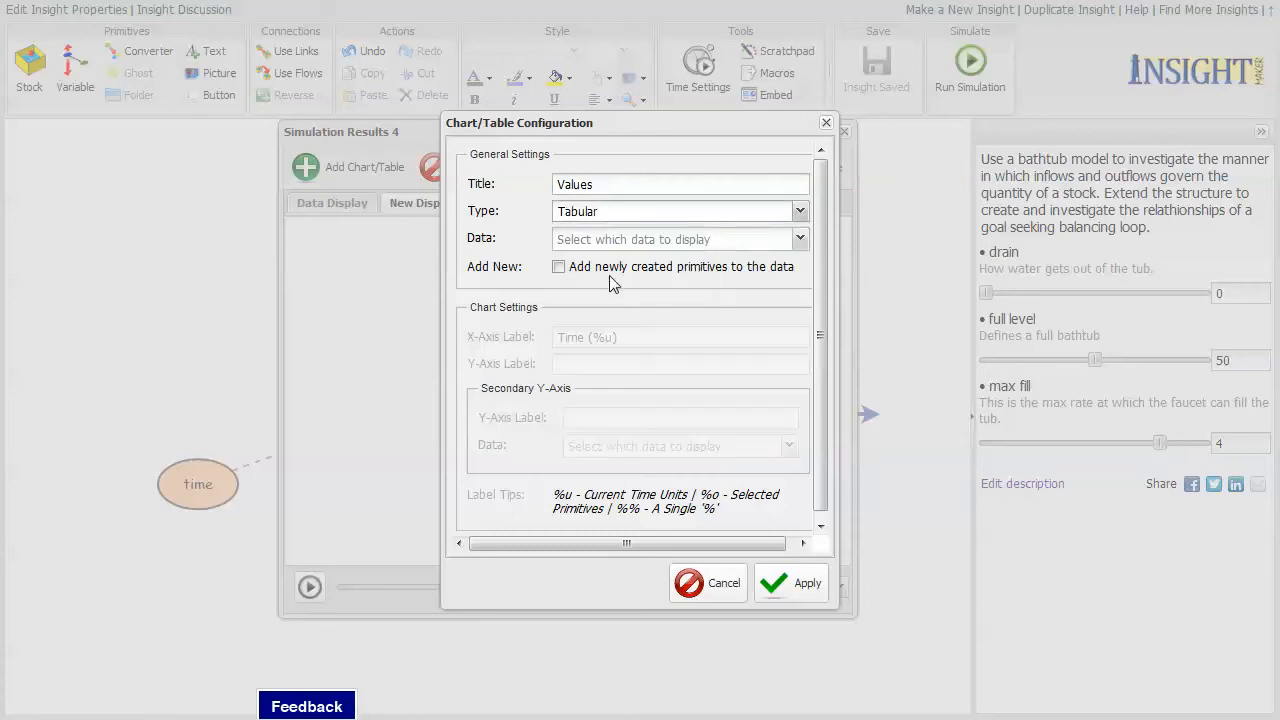
- Choose bathtub and gap as the Values table's data, apply the configuration and look through the table
left_click(752, 240)
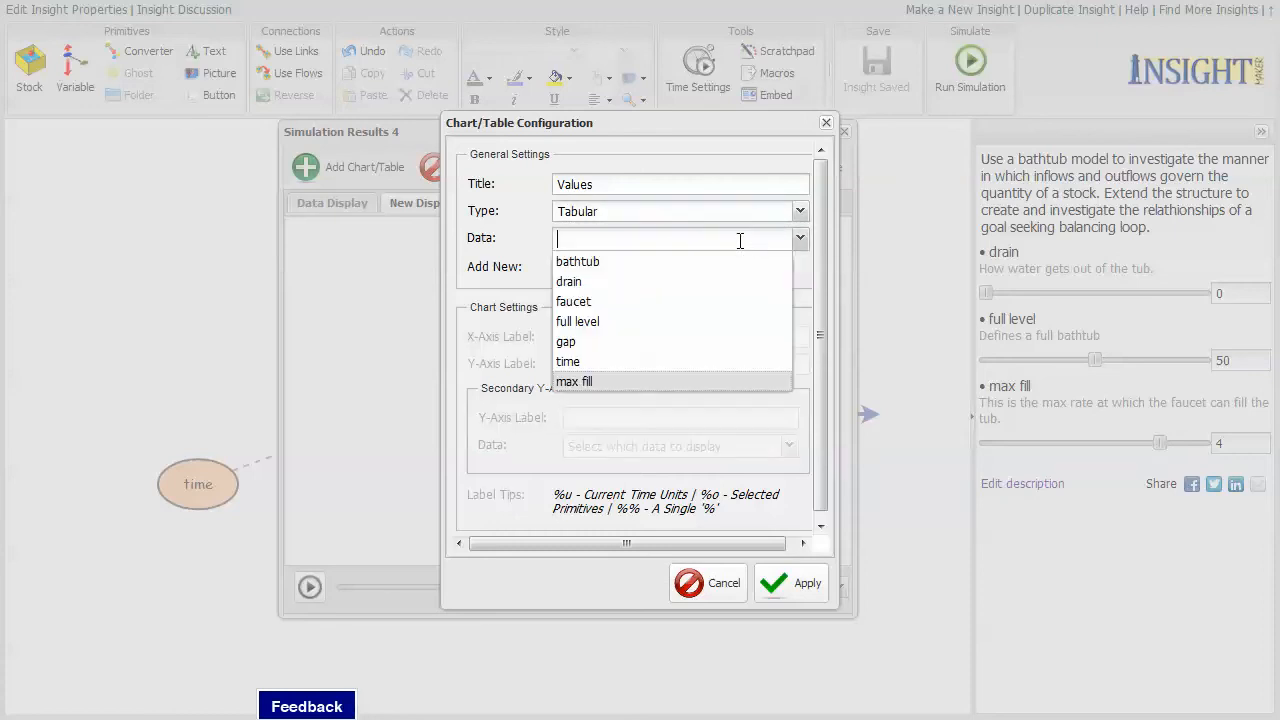
left_click(633, 263)
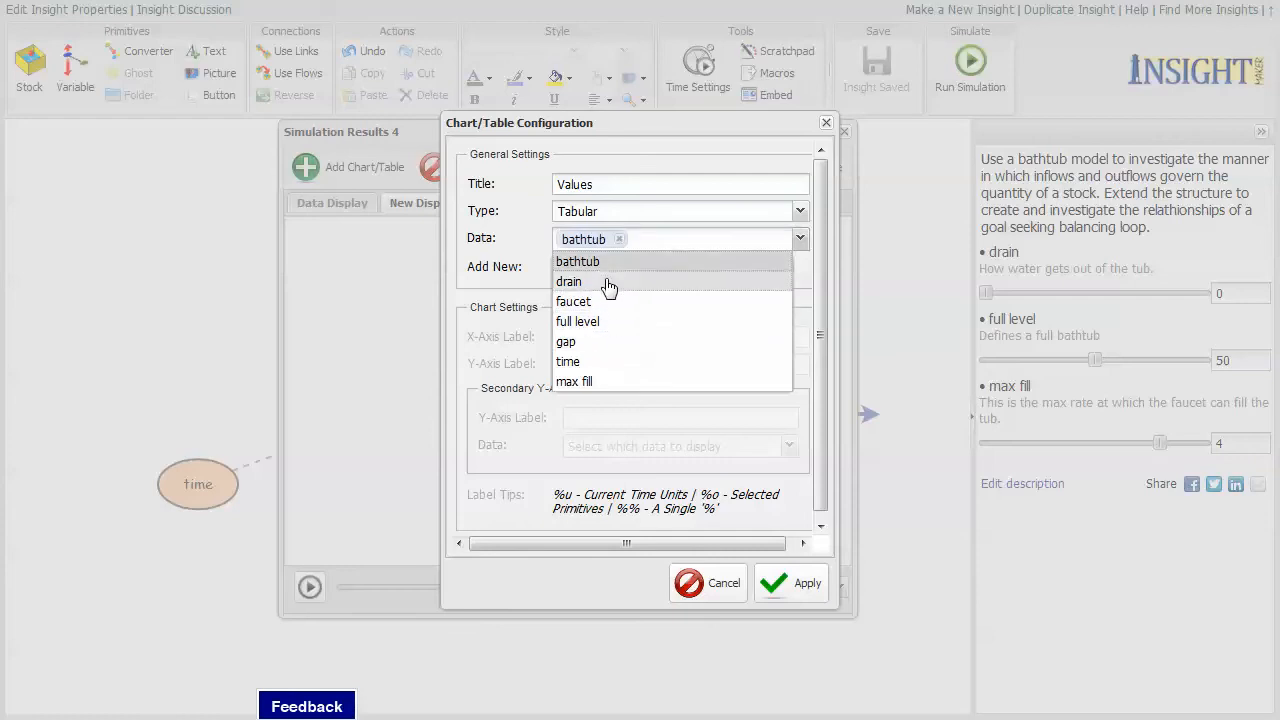
left_click(584, 347)
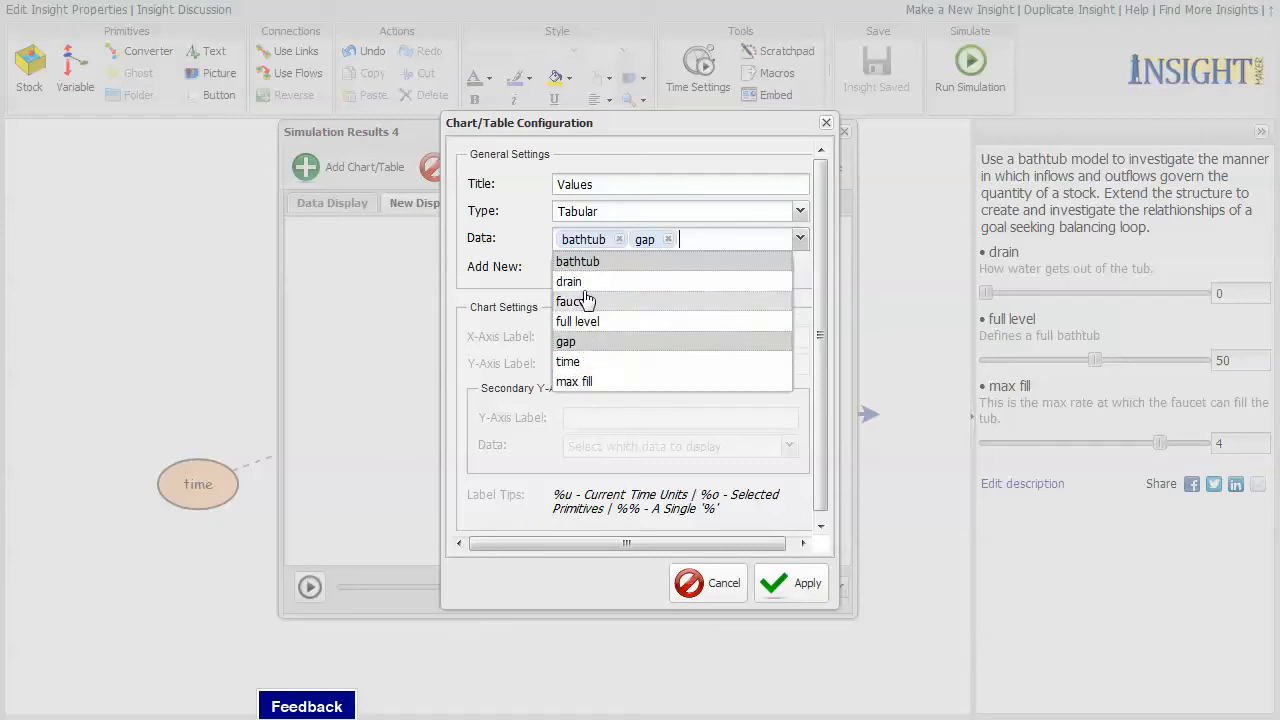
left_click(791, 580)
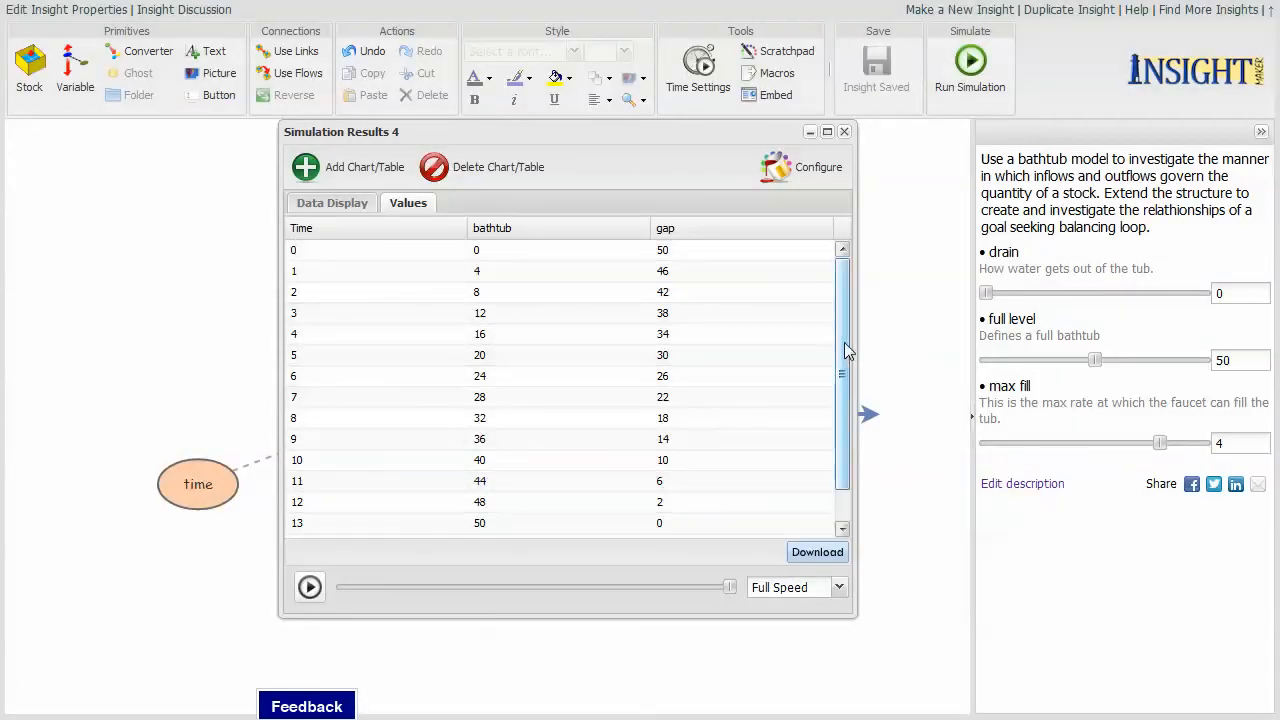
mouse_move(844, 342)
left_mouse_down()
mouse_move(848, 390)
mouse_move(843, 335)
left_mouse_up()
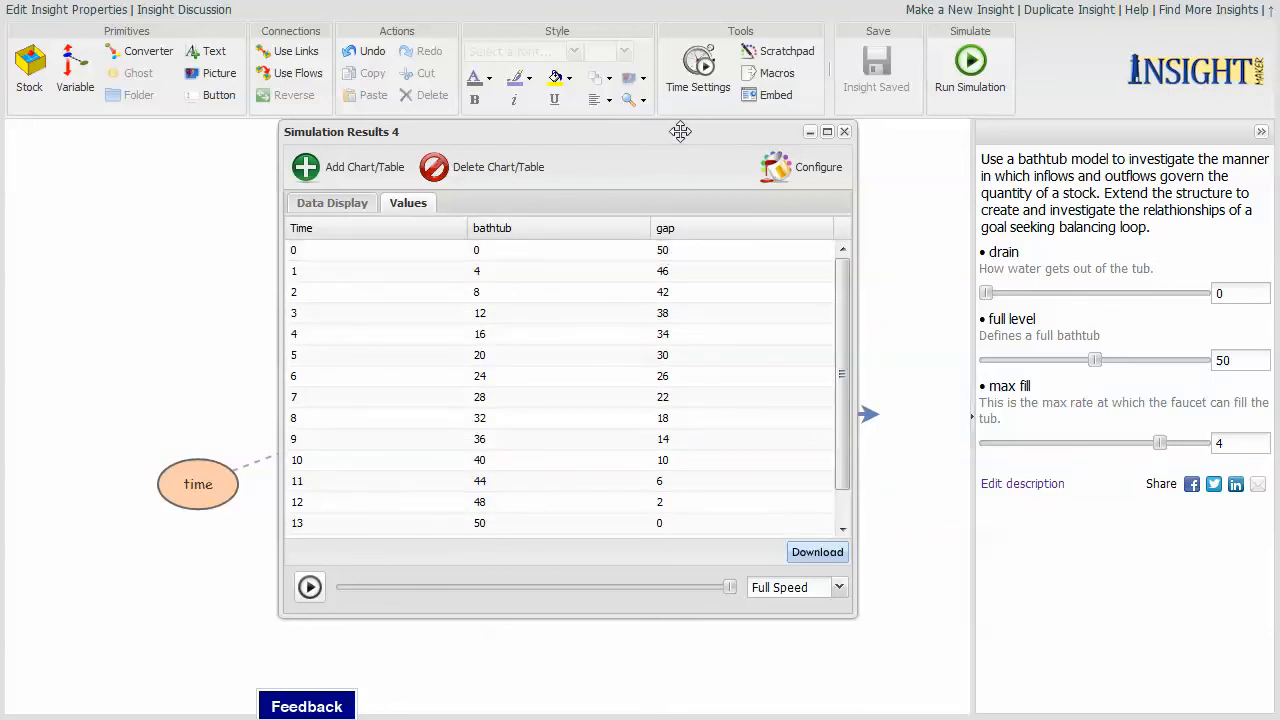
- Add faucet to the data of the Values table and review the updated rows
mouse_move(682, 135)
left_mouse_down()
mouse_move(677, 455)
mouse_move(697, 146)
left_mouse_up()
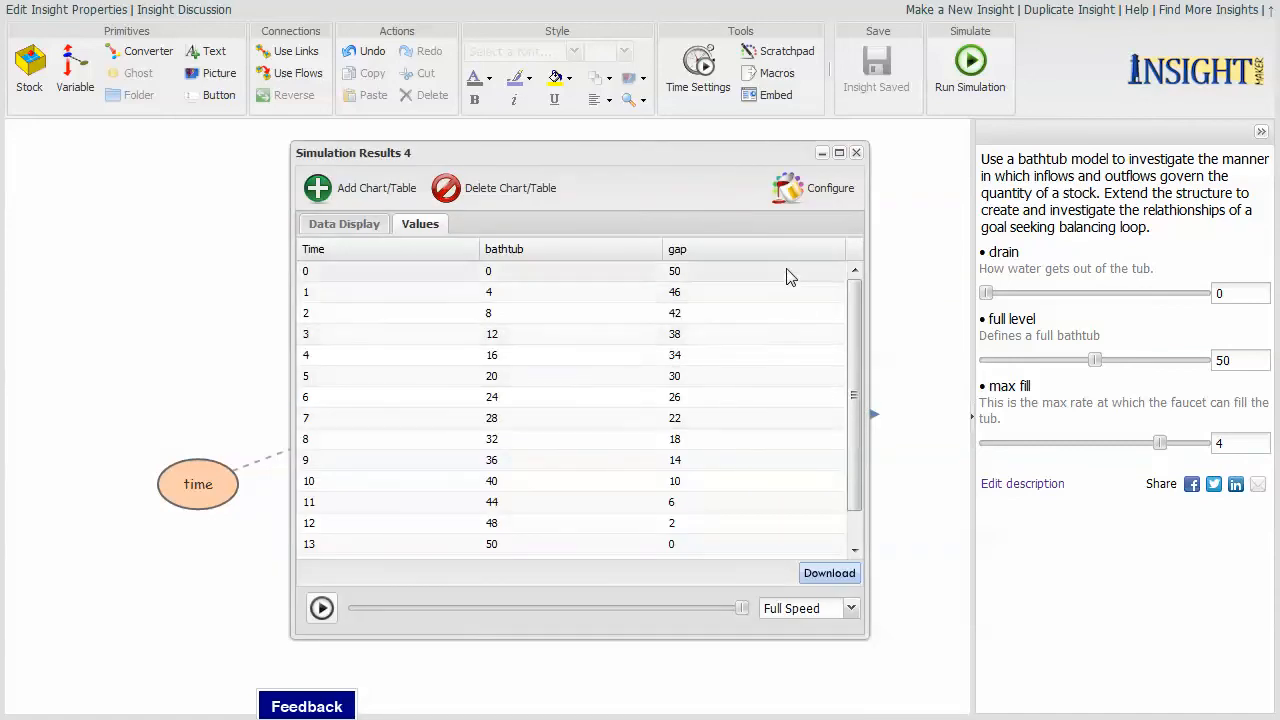
left_click(829, 184)
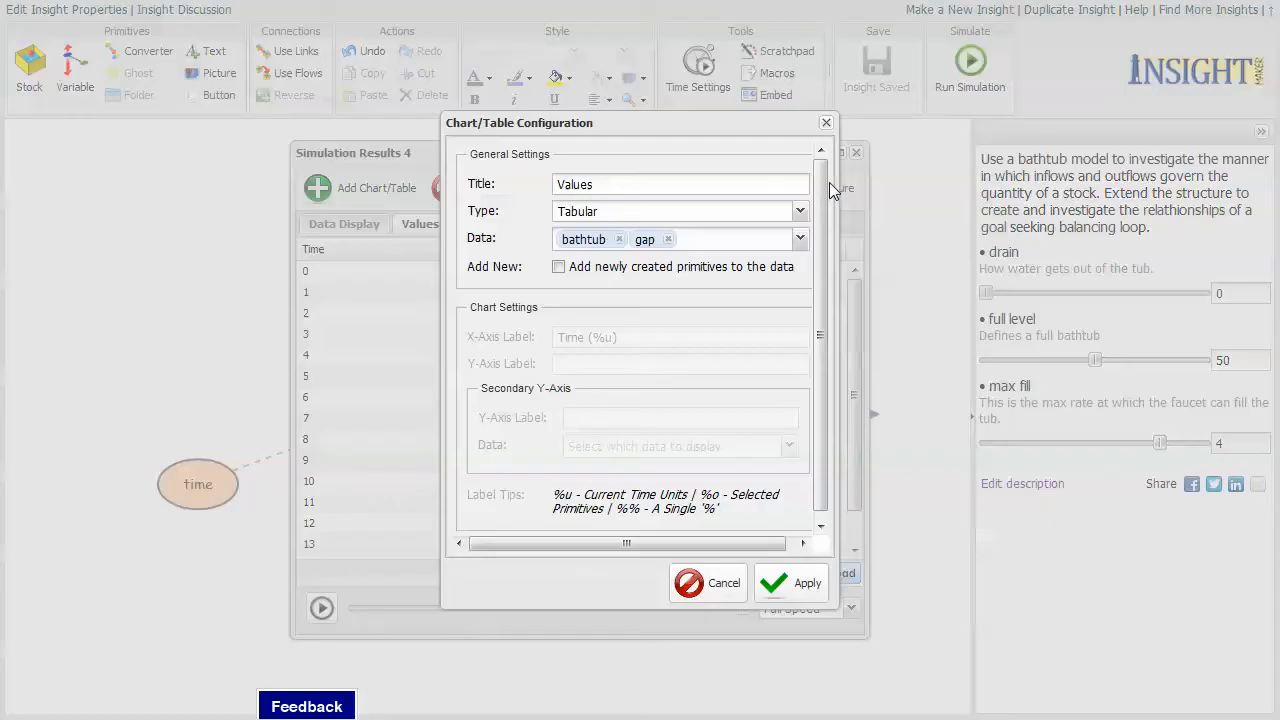
left_click(801, 239)
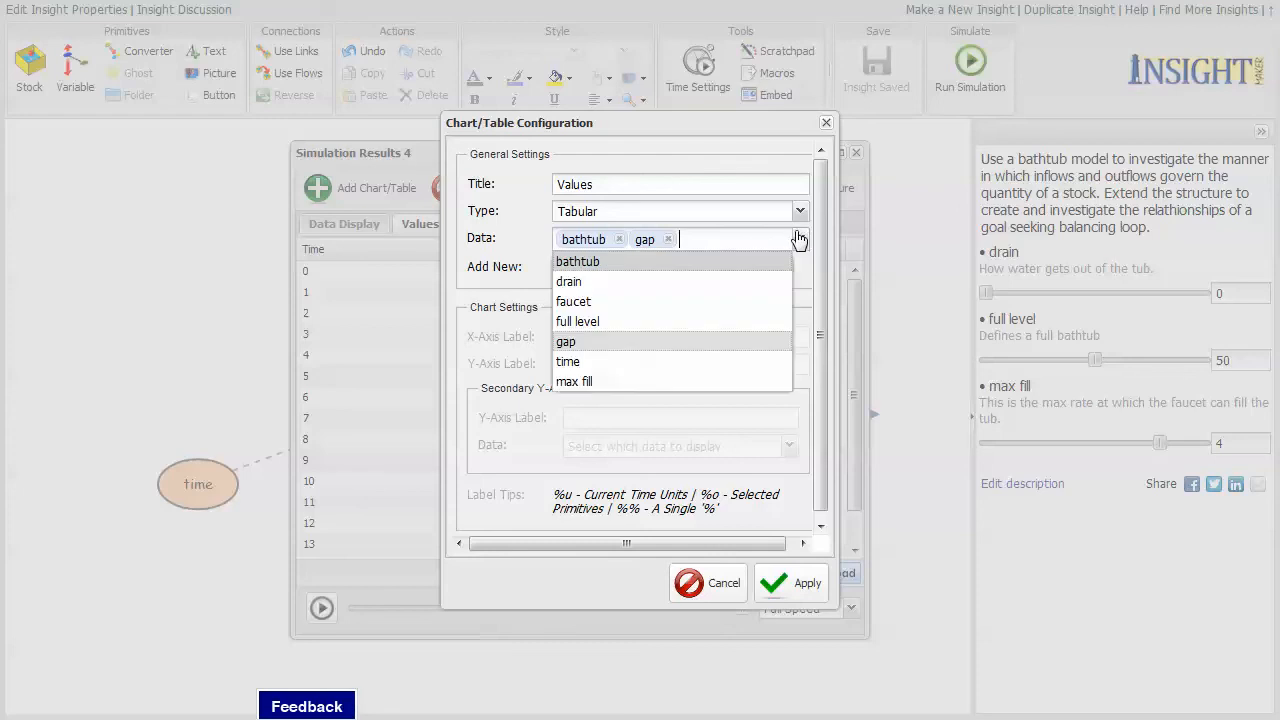
left_click(575, 307)
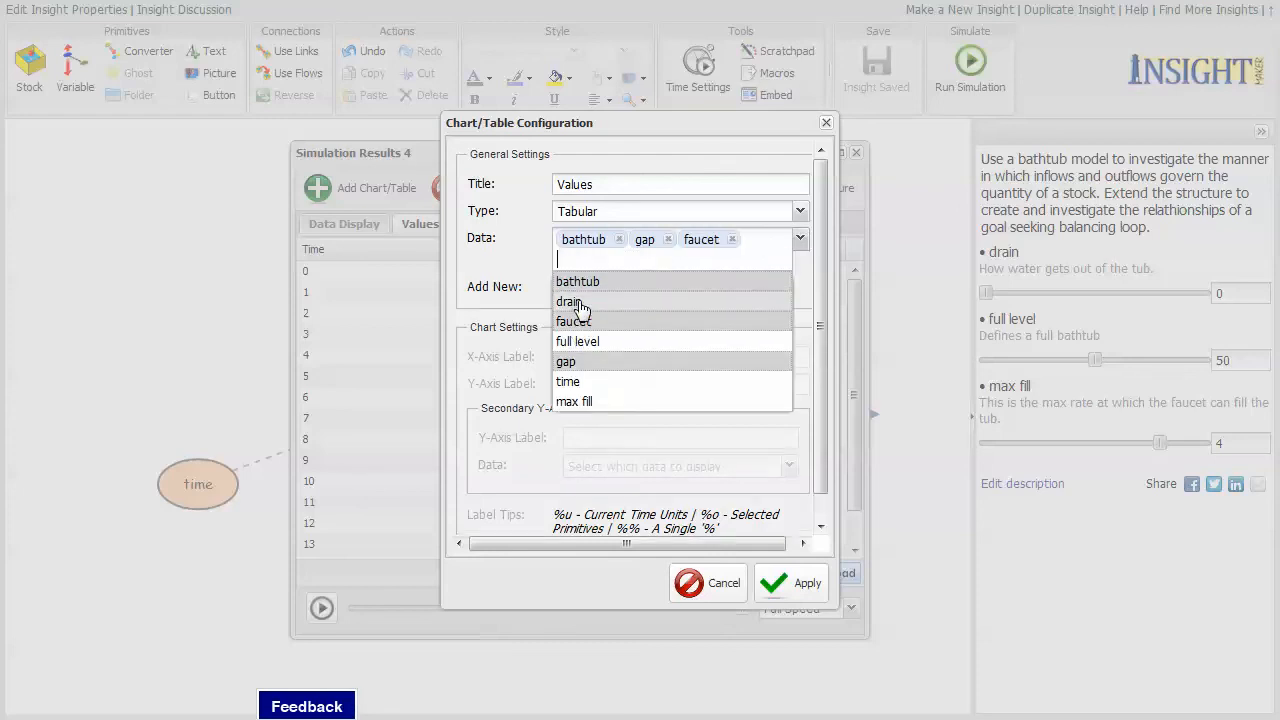
left_click(790, 584)
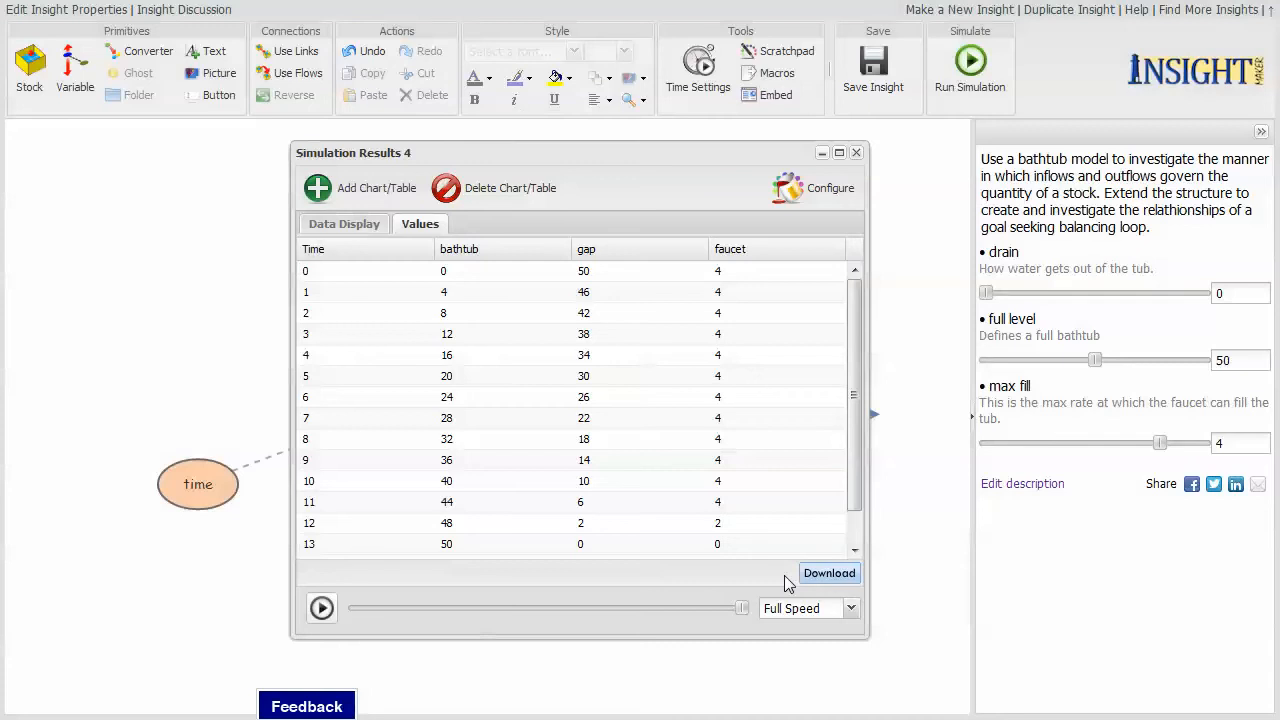
left_click_drag(851, 328, 858, 289)
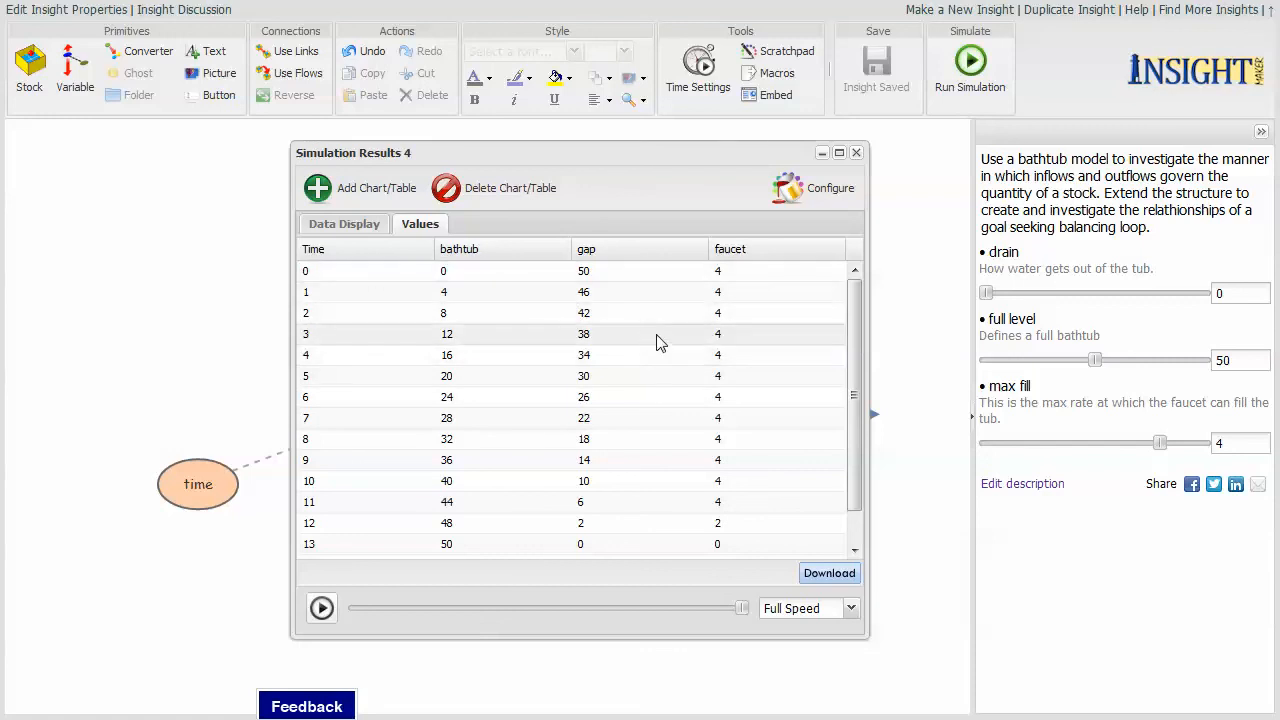
- Move gap from the primary data of the Data Display chart to its secondary Y-axis and apply the configuration
left_click(356, 226)
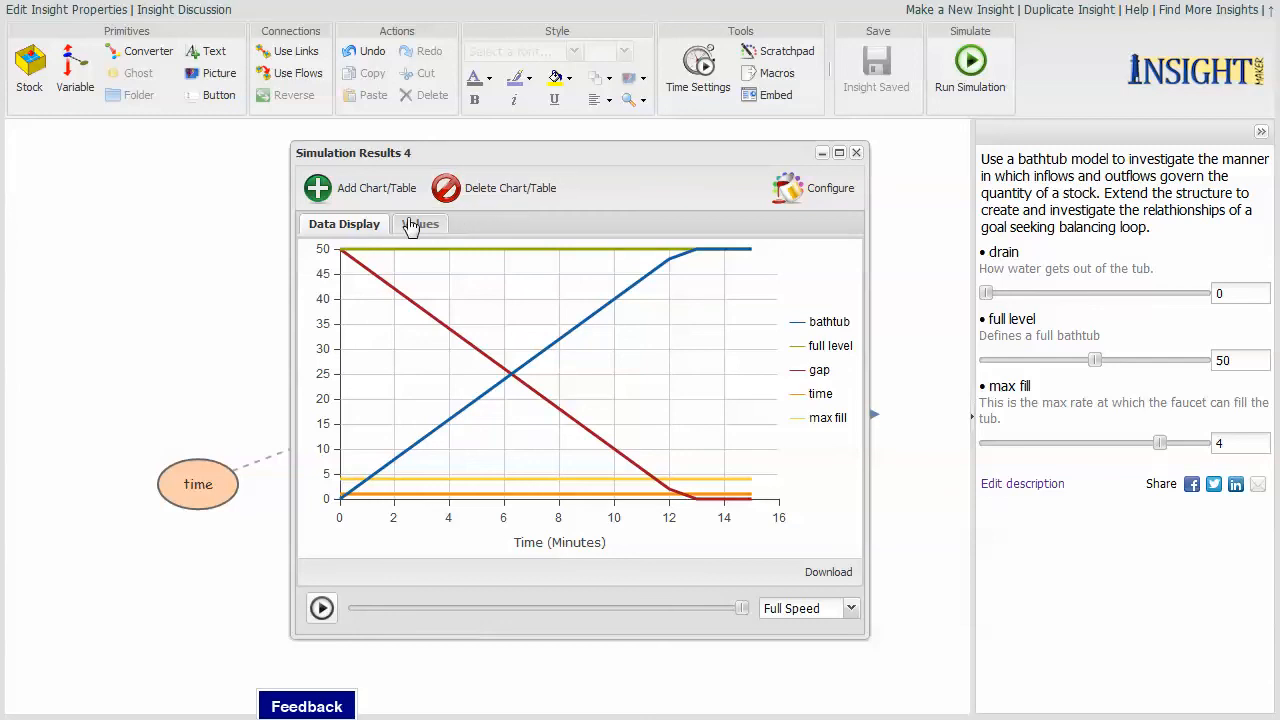
left_click(829, 186)
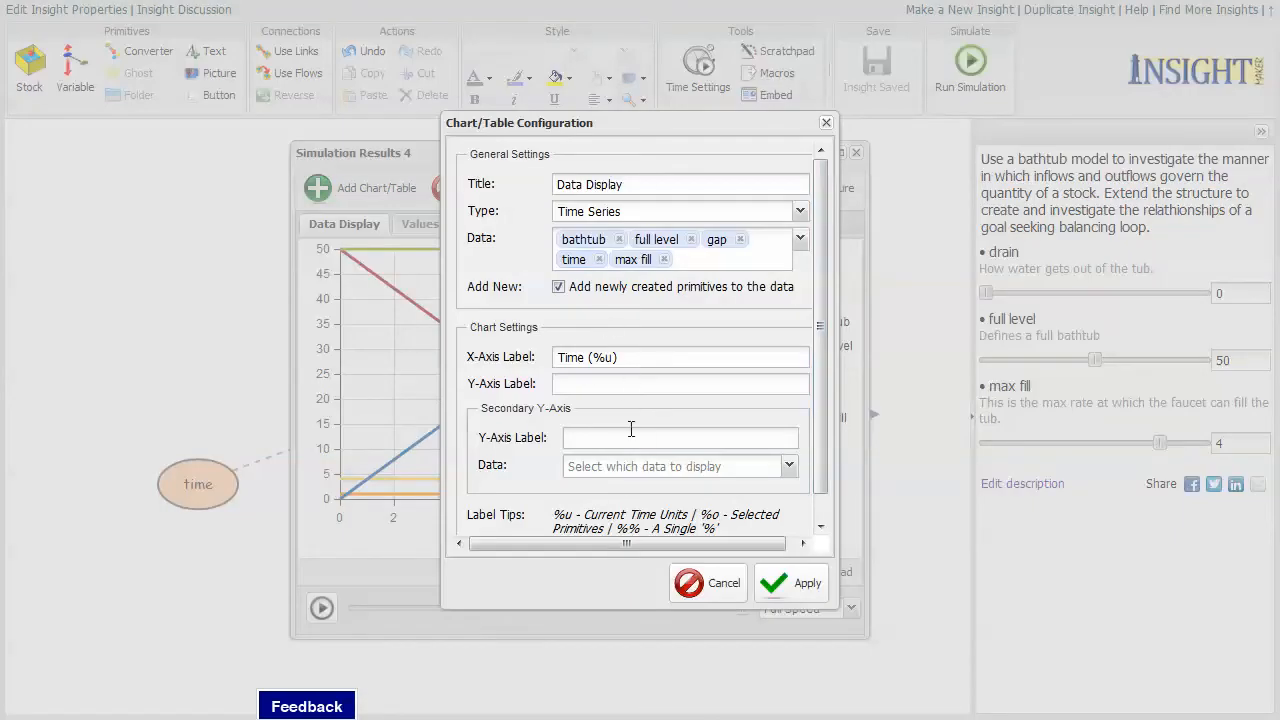
left_click(594, 438)
left_click(632, 467)
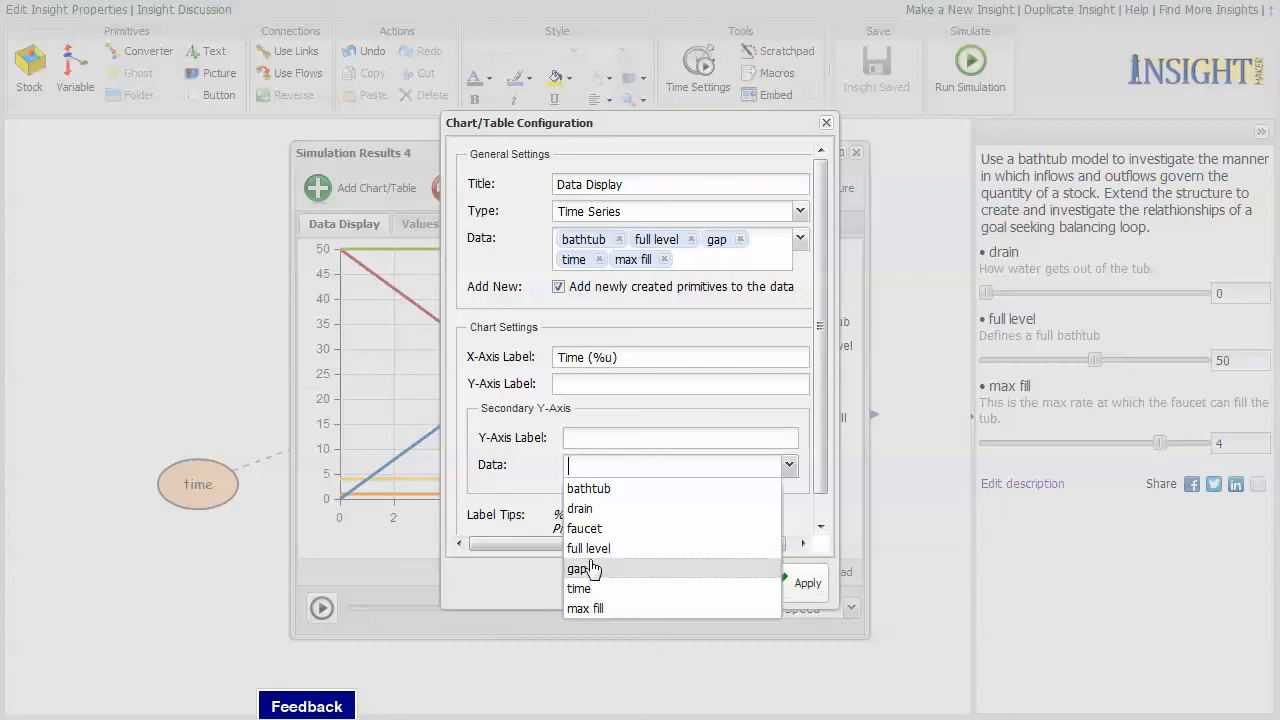
left_click(591, 568)
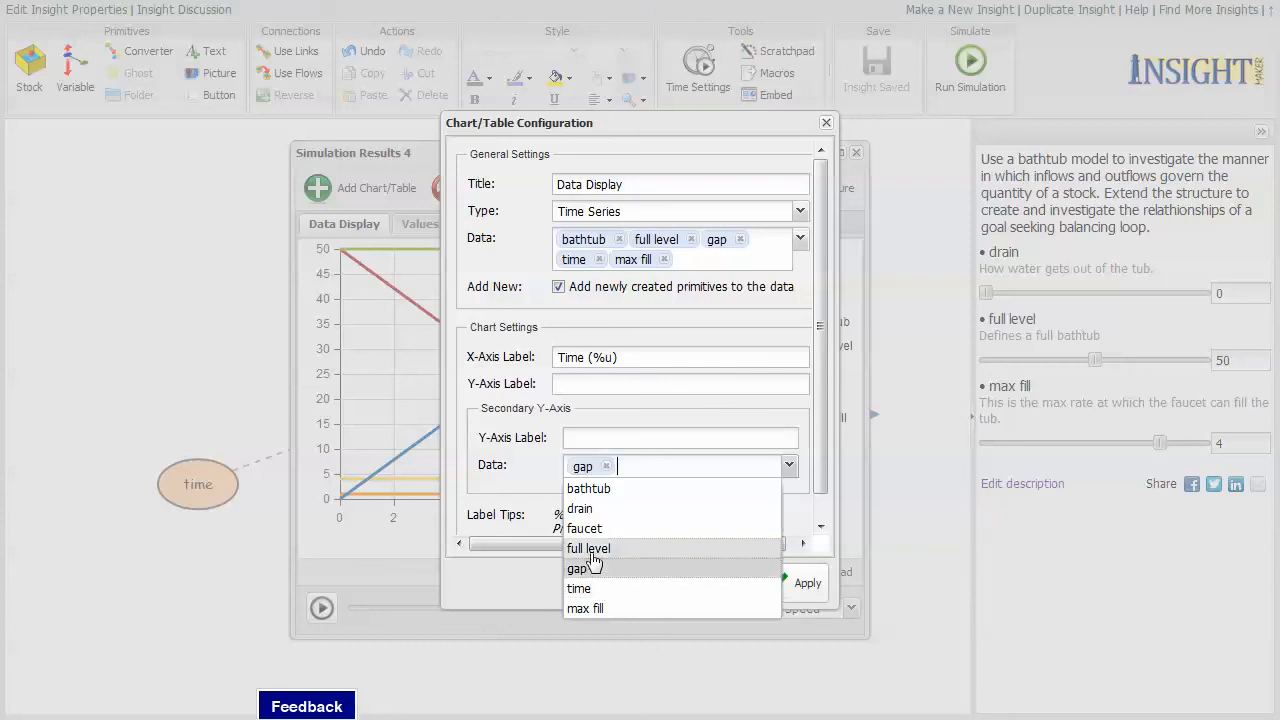
left_click(741, 240)
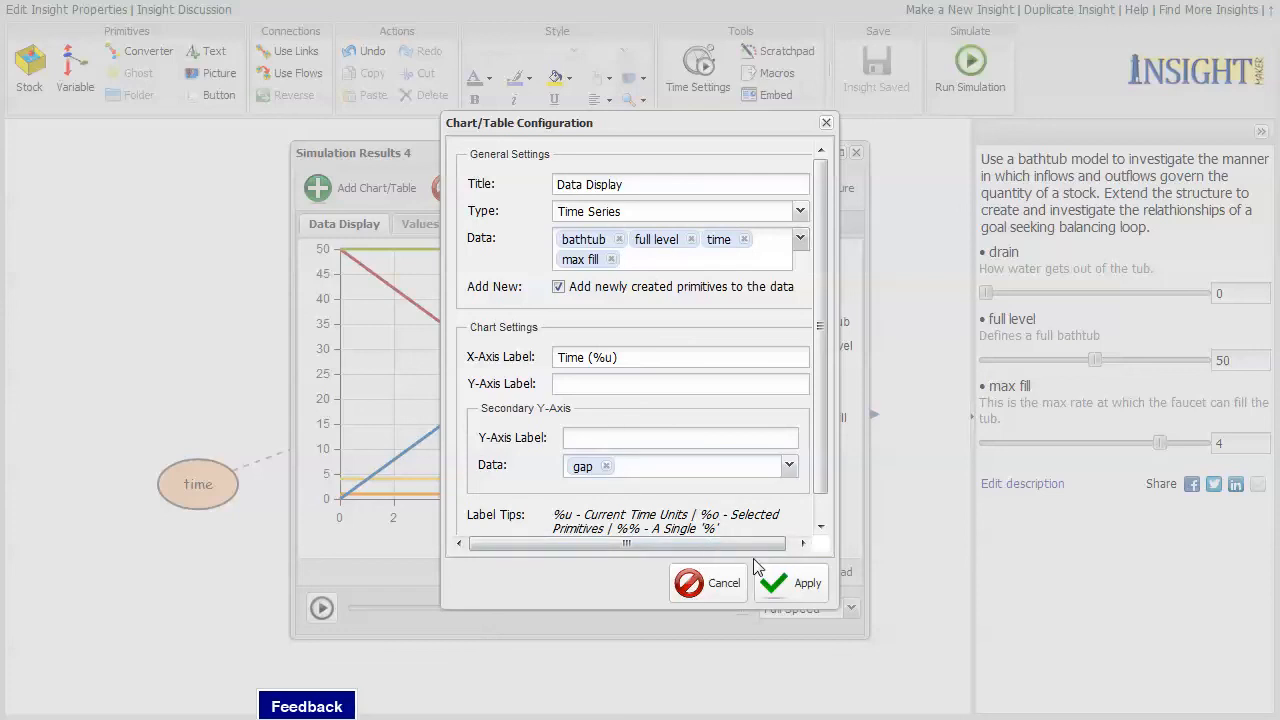
left_click(800, 587)
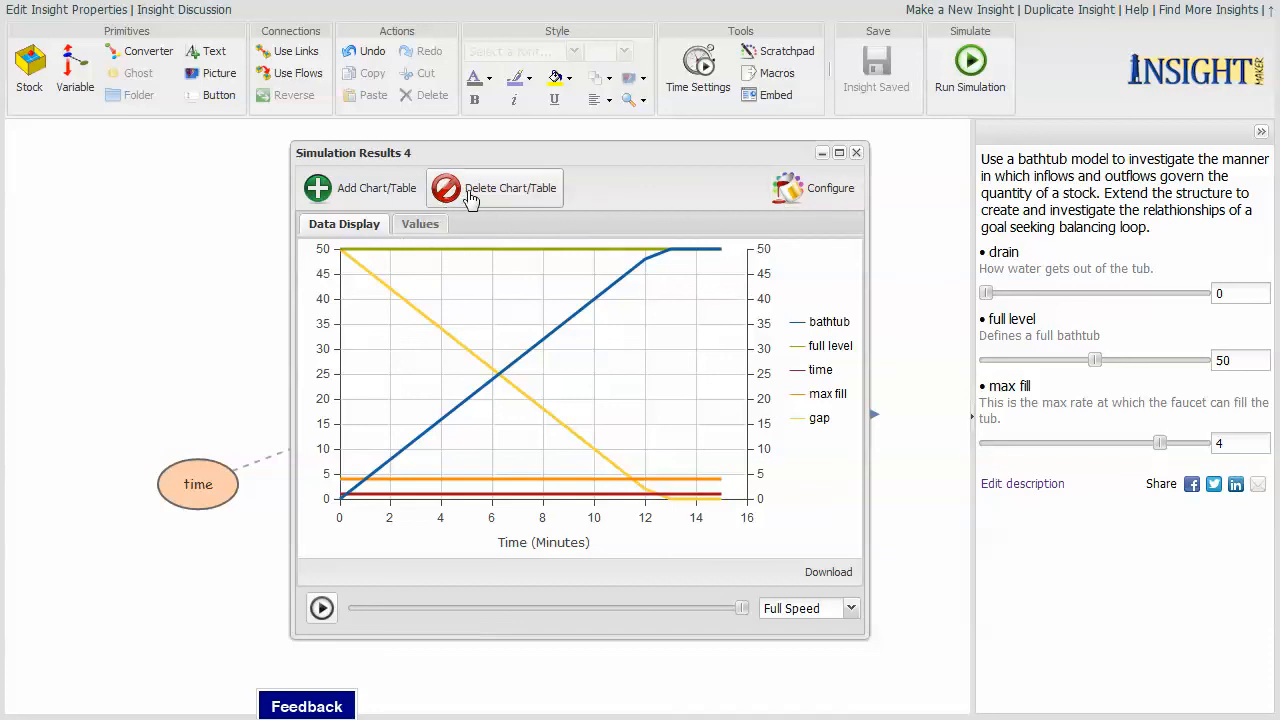
- Add another display of type Scatterplot with bathtub and gap as its data, keeping the default title
left_click(370, 190)
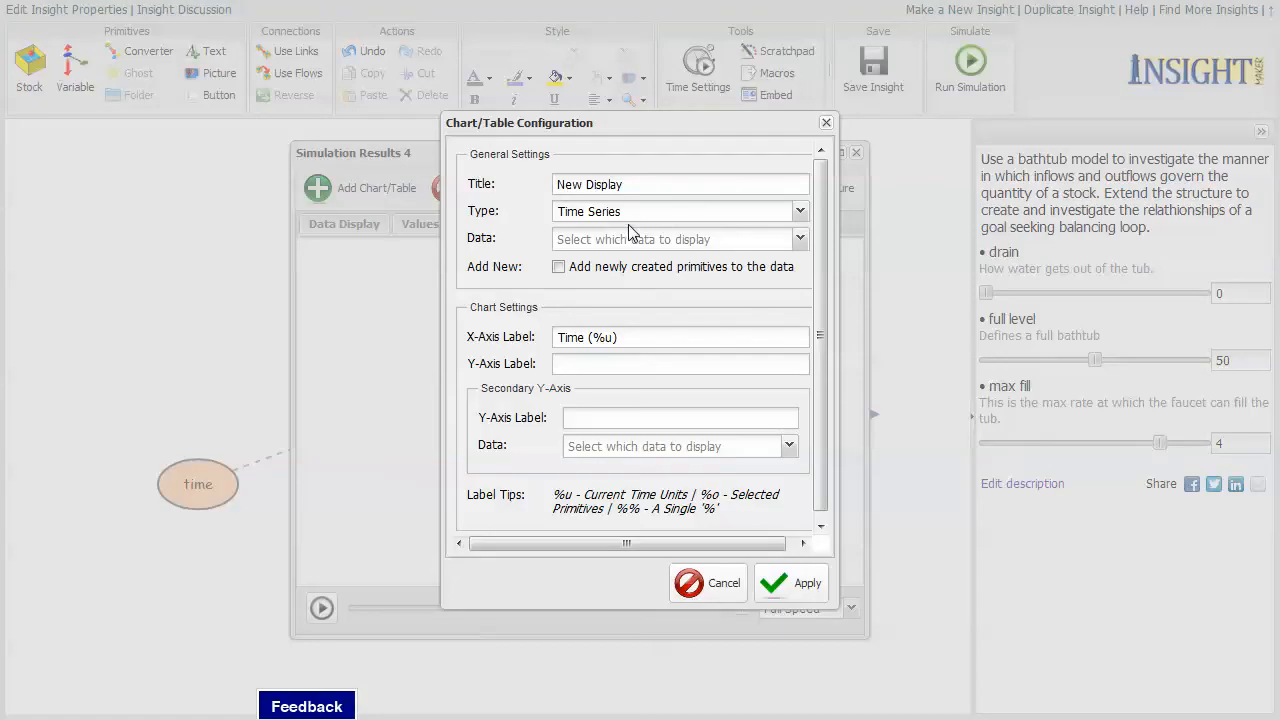
left_click(651, 189)
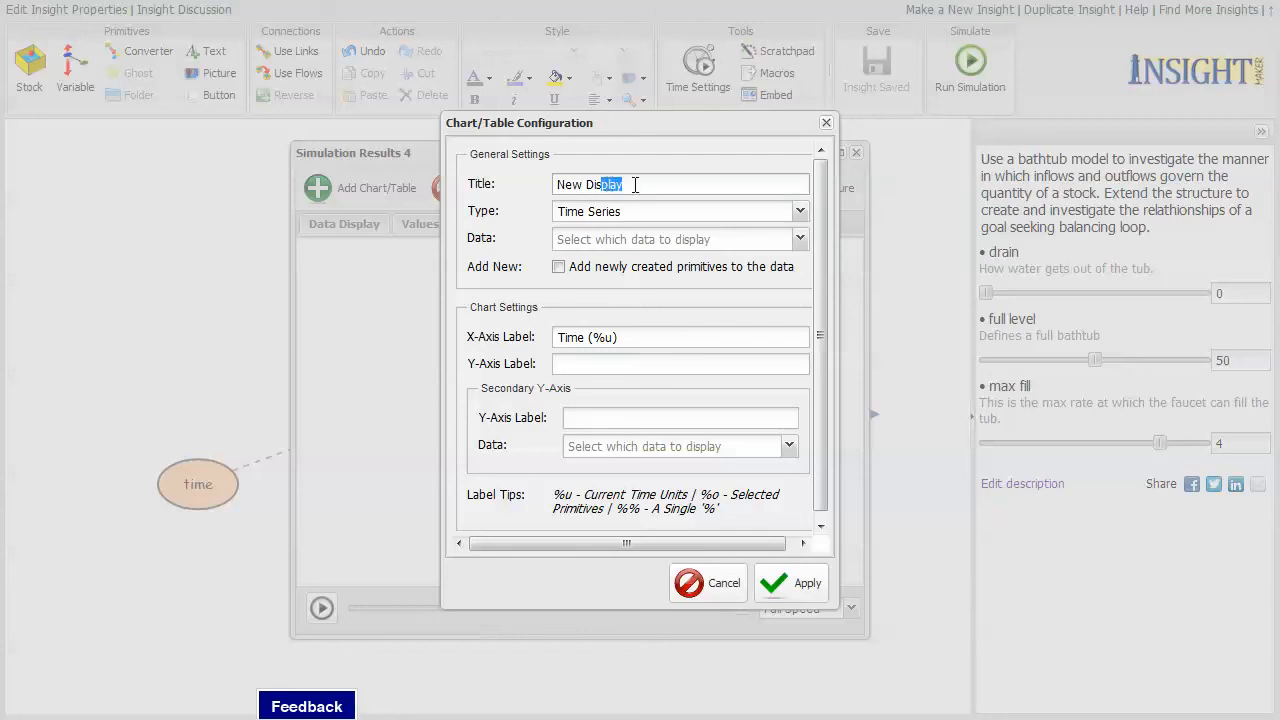
left_click(663, 207)
left_click(801, 213)
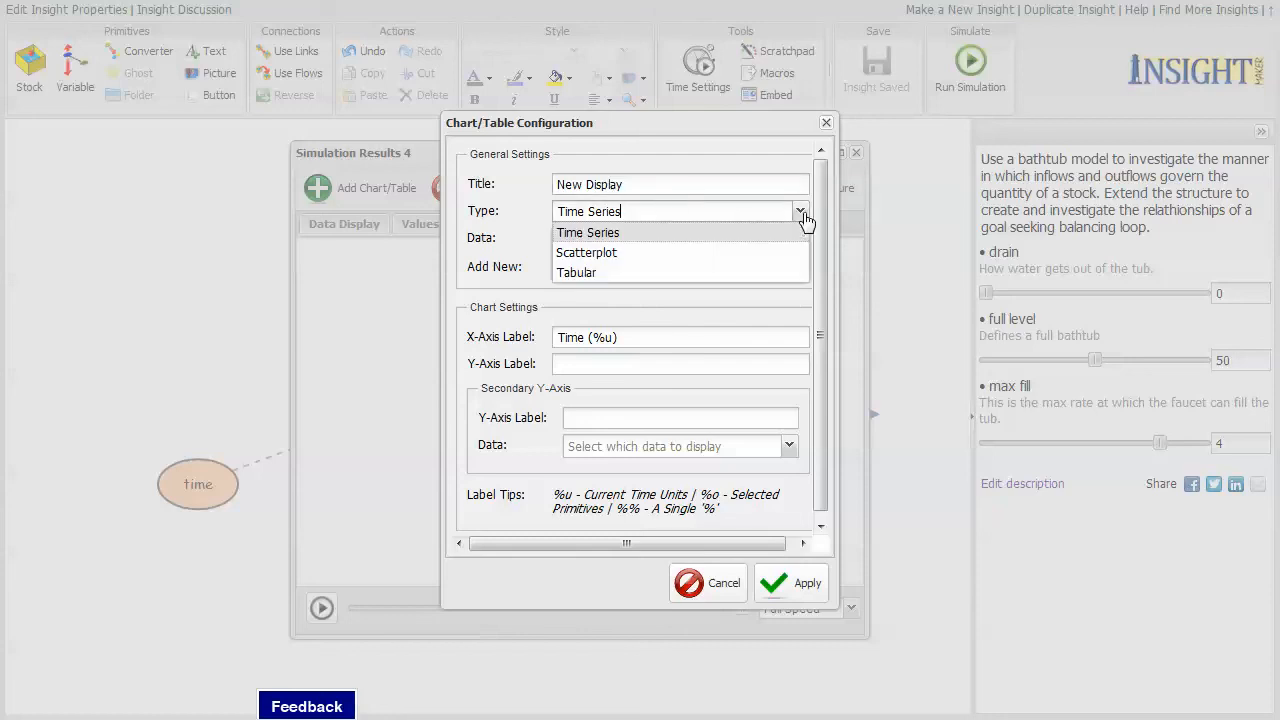
left_click(712, 258)
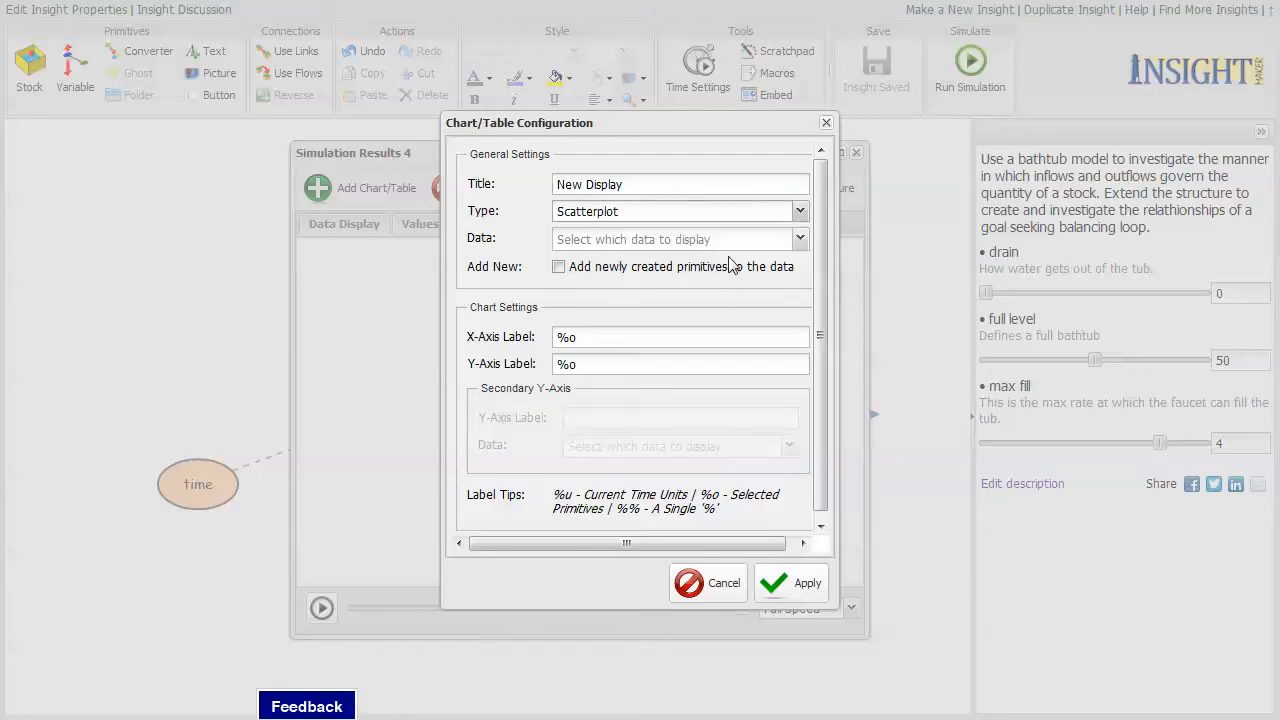
left_click(799, 238)
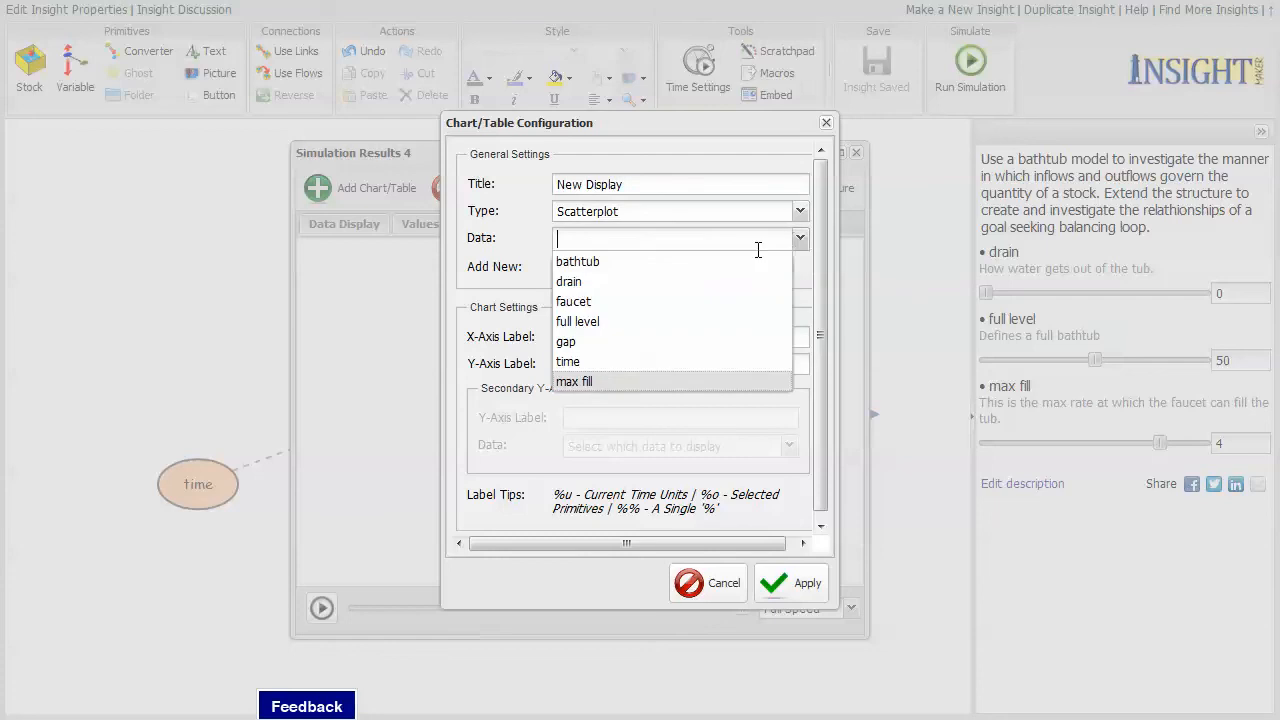
left_click(665, 266)
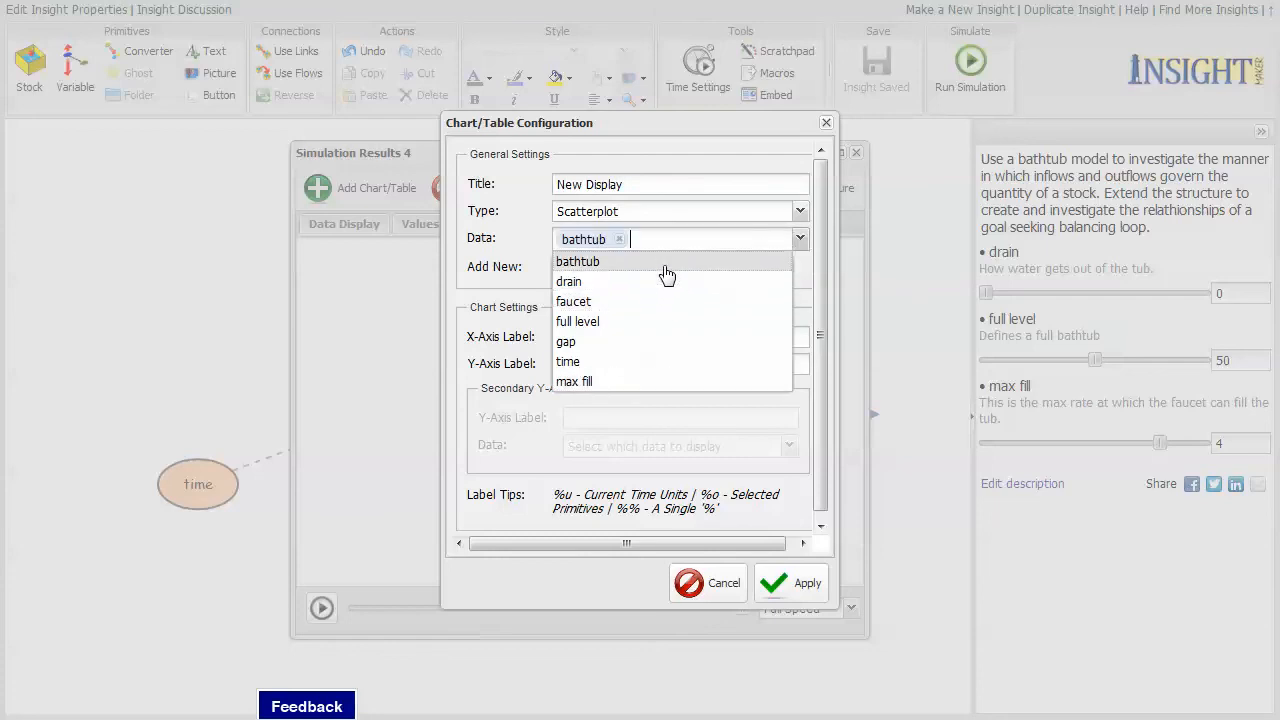
left_click(610, 343)
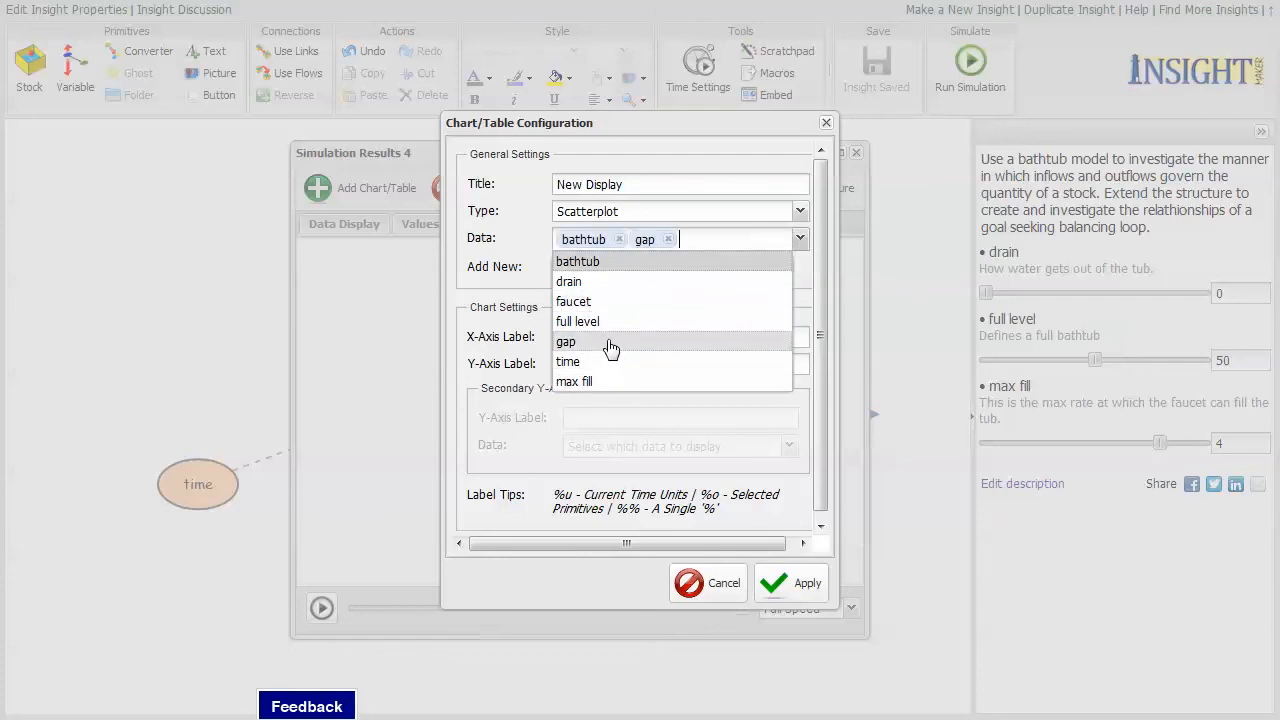
left_click(786, 590)
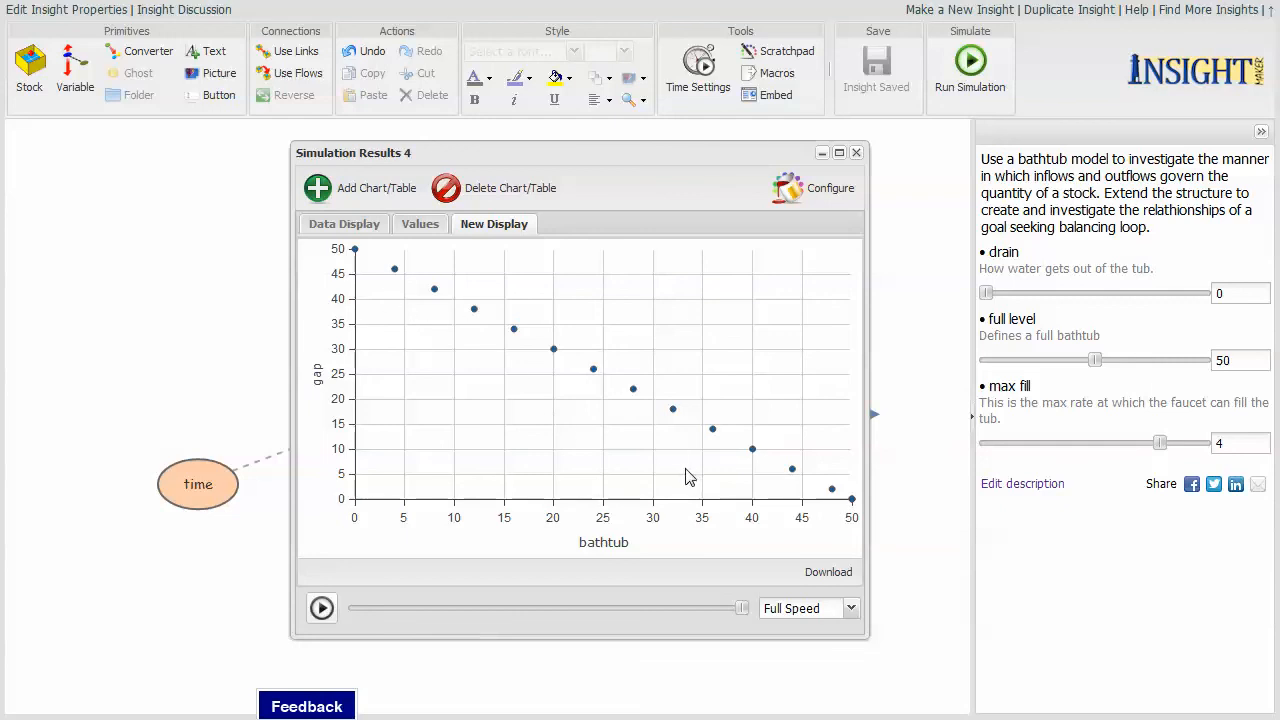
- Remove time and max fill from the primary data of the Data Display chart and apply the configuration
left_click(378, 228)
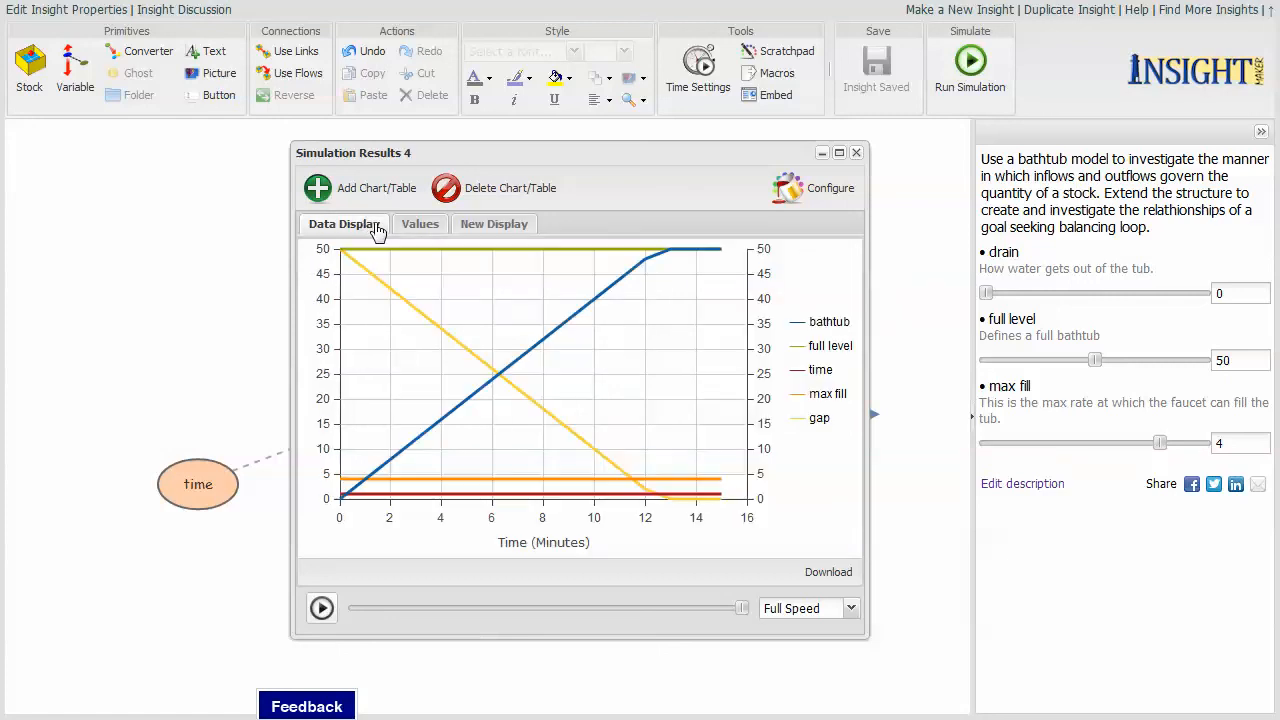
left_click(829, 189)
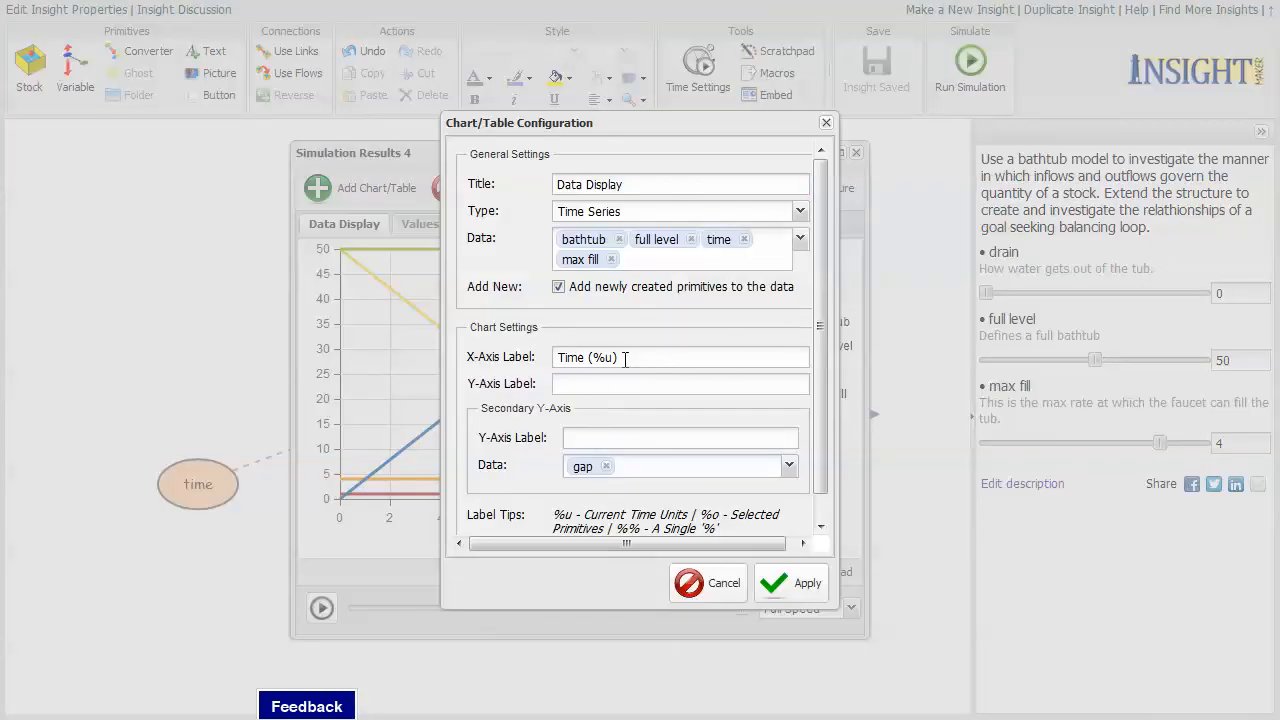
left_click(745, 240)
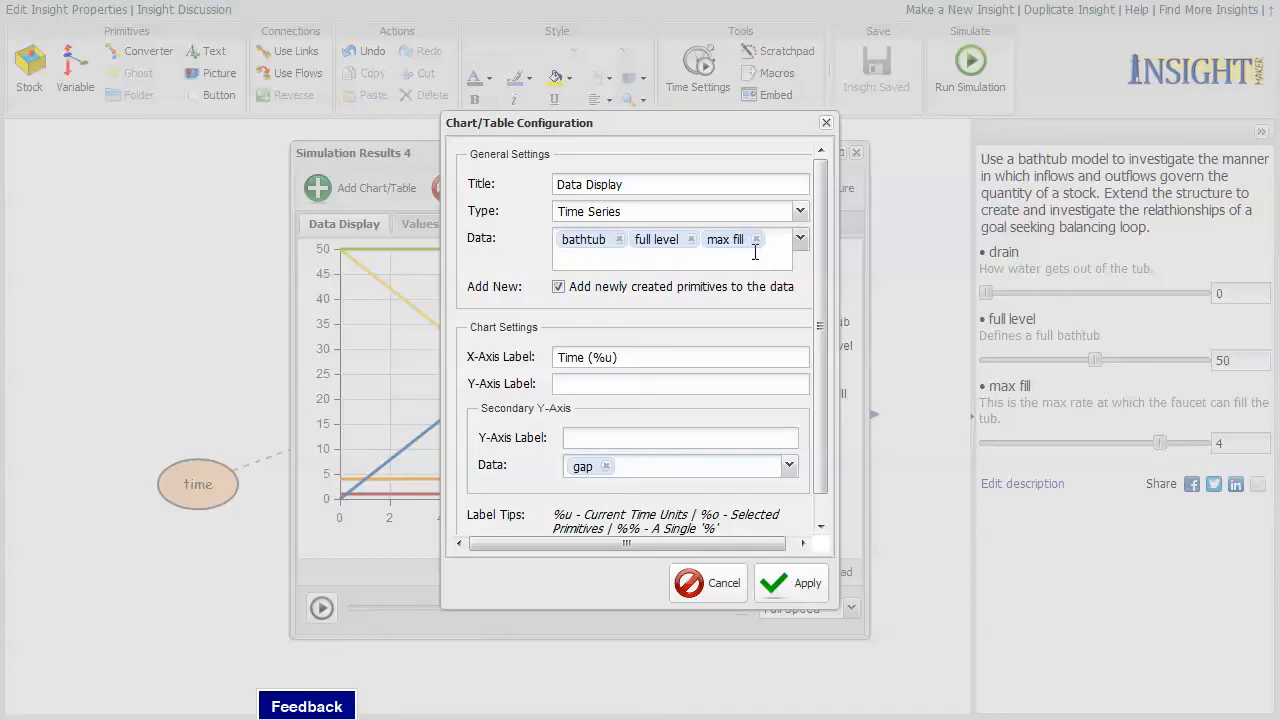
left_click(757, 239)
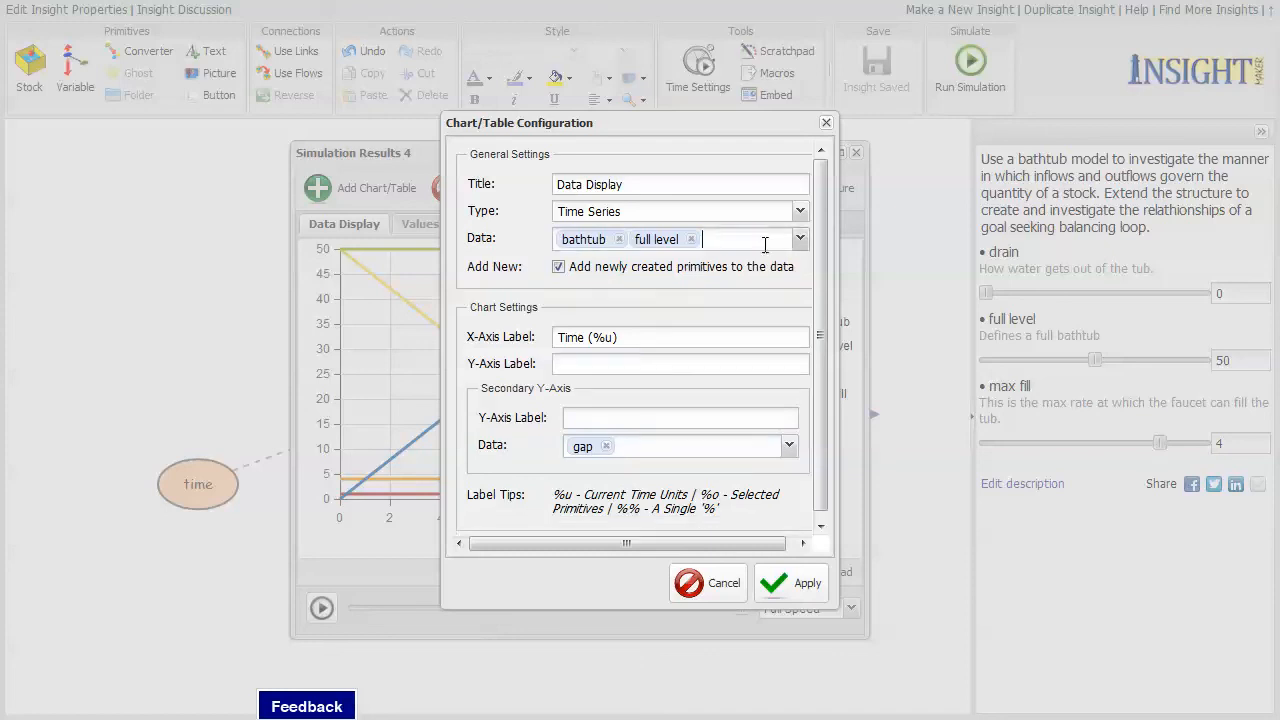
left_click(800, 584)
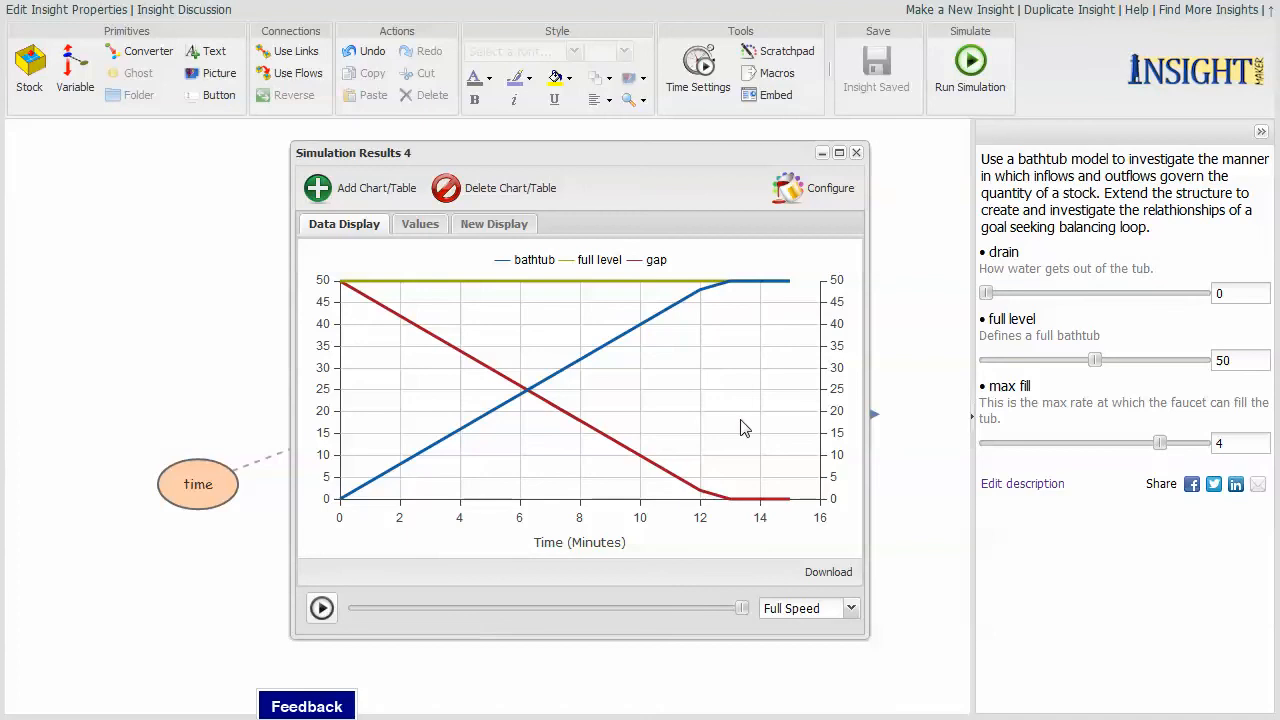
mouse_move(640, 303)
left_click(812, 190)
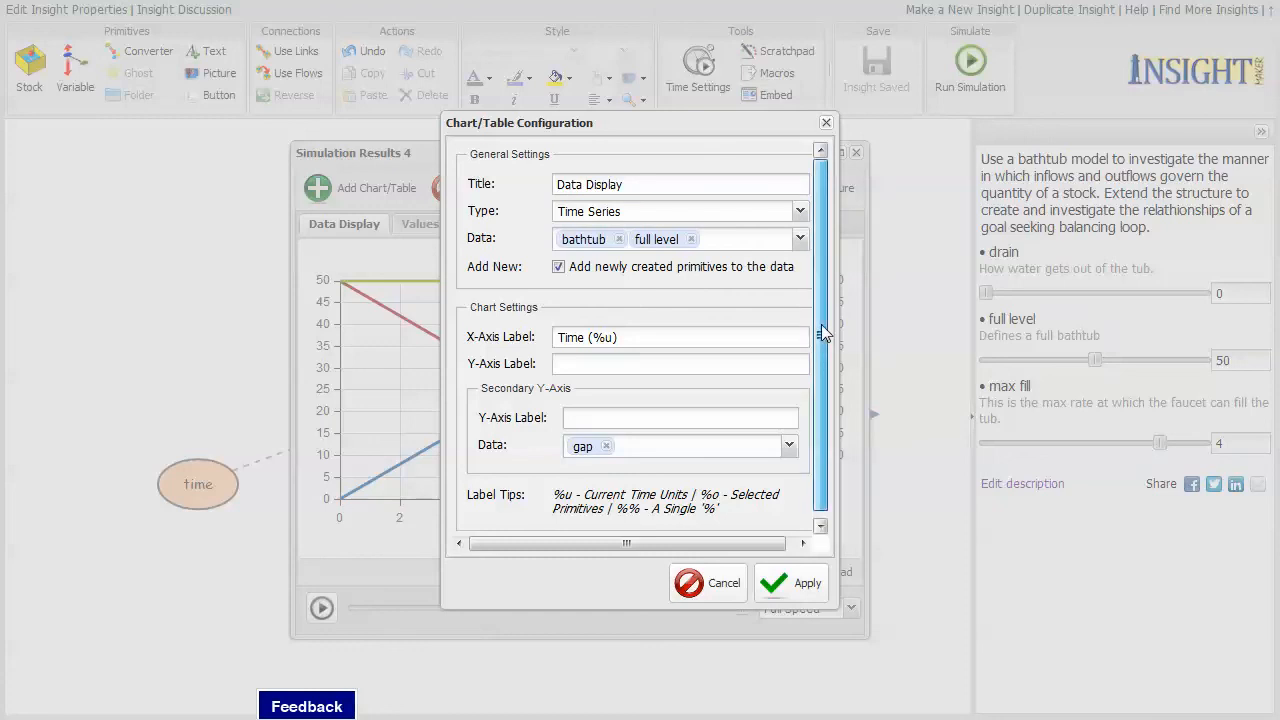
left_click(718, 583)
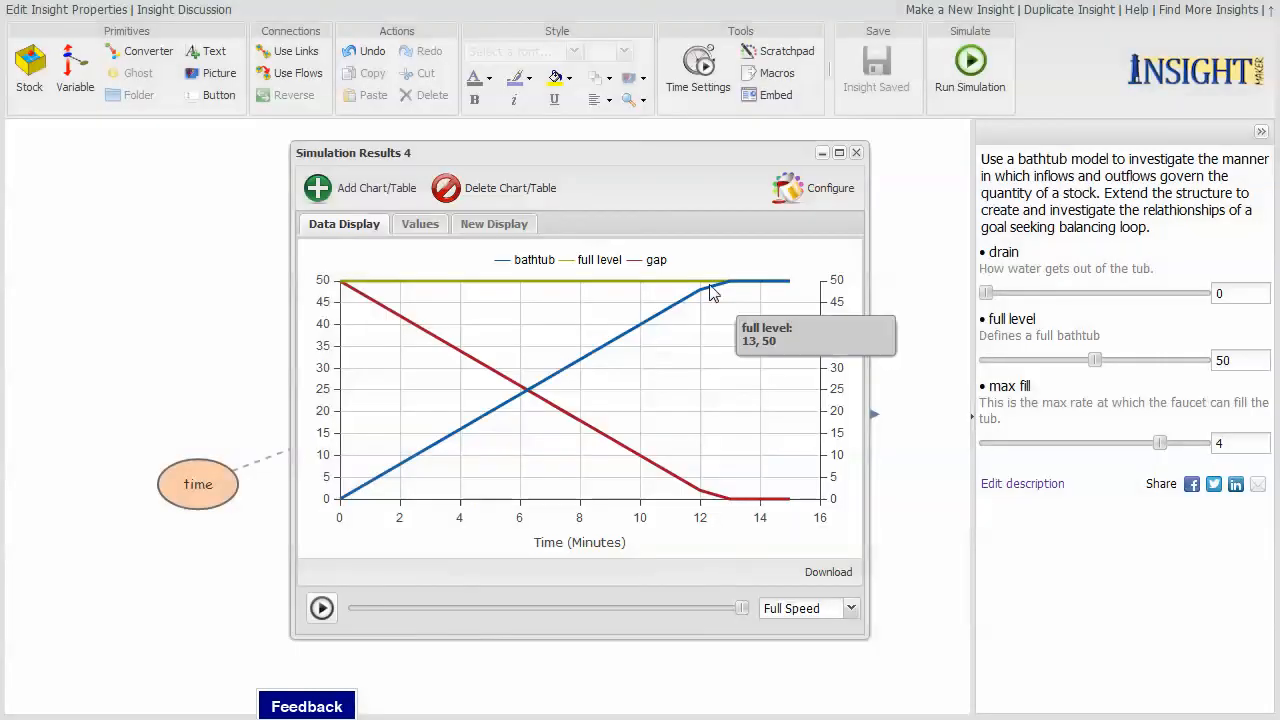
- Download the Data Display chart as an image and the Values table's data, dismissing the window that opens for the table
left_click(829, 577)
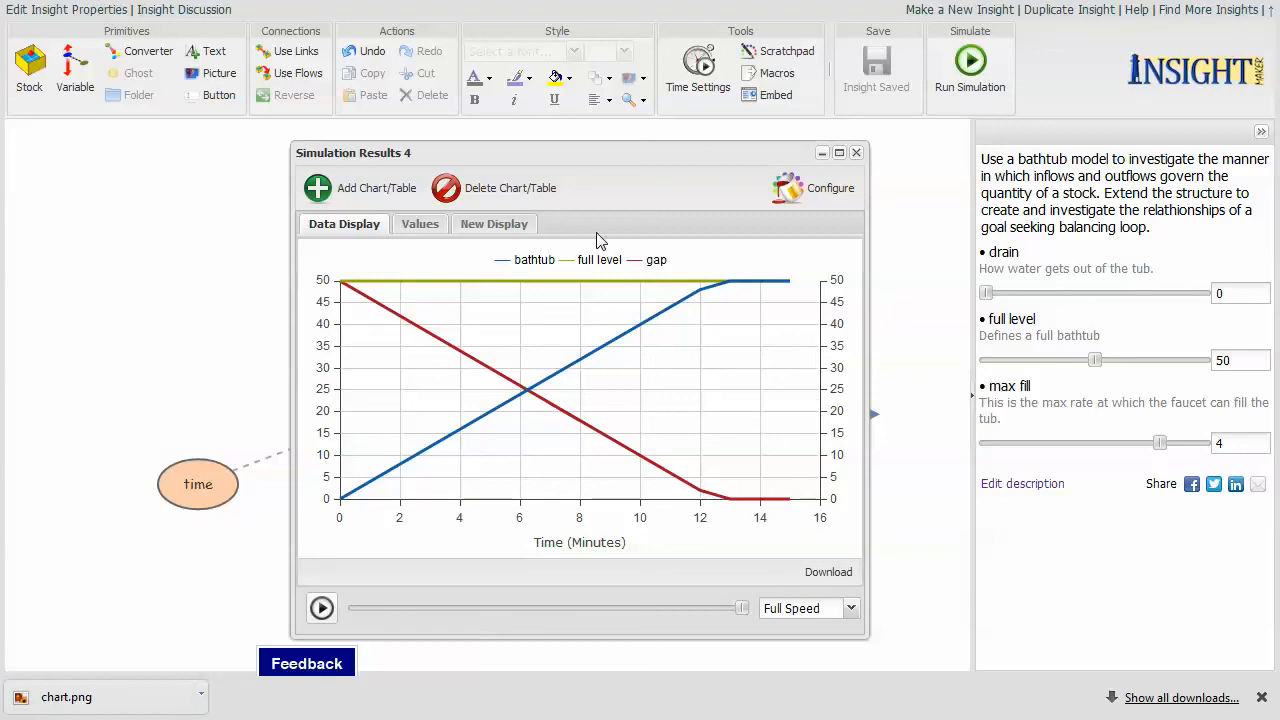
left_click(490, 228)
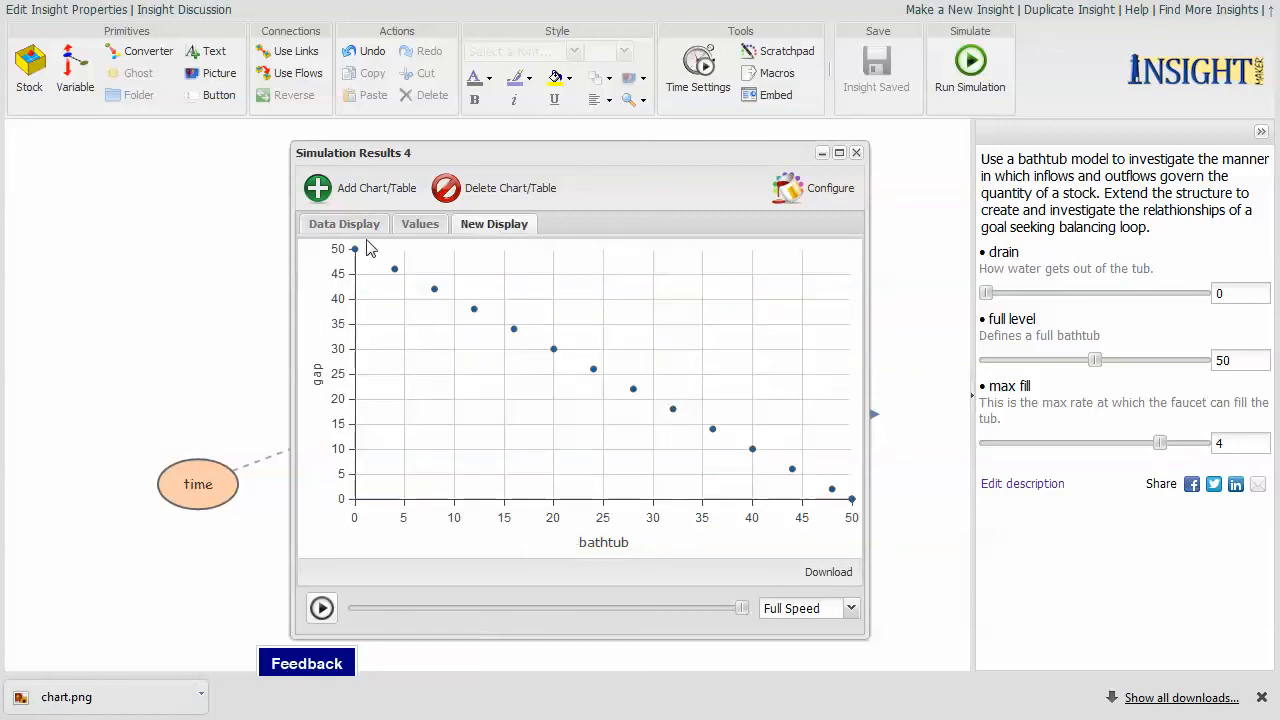
left_click(421, 241)
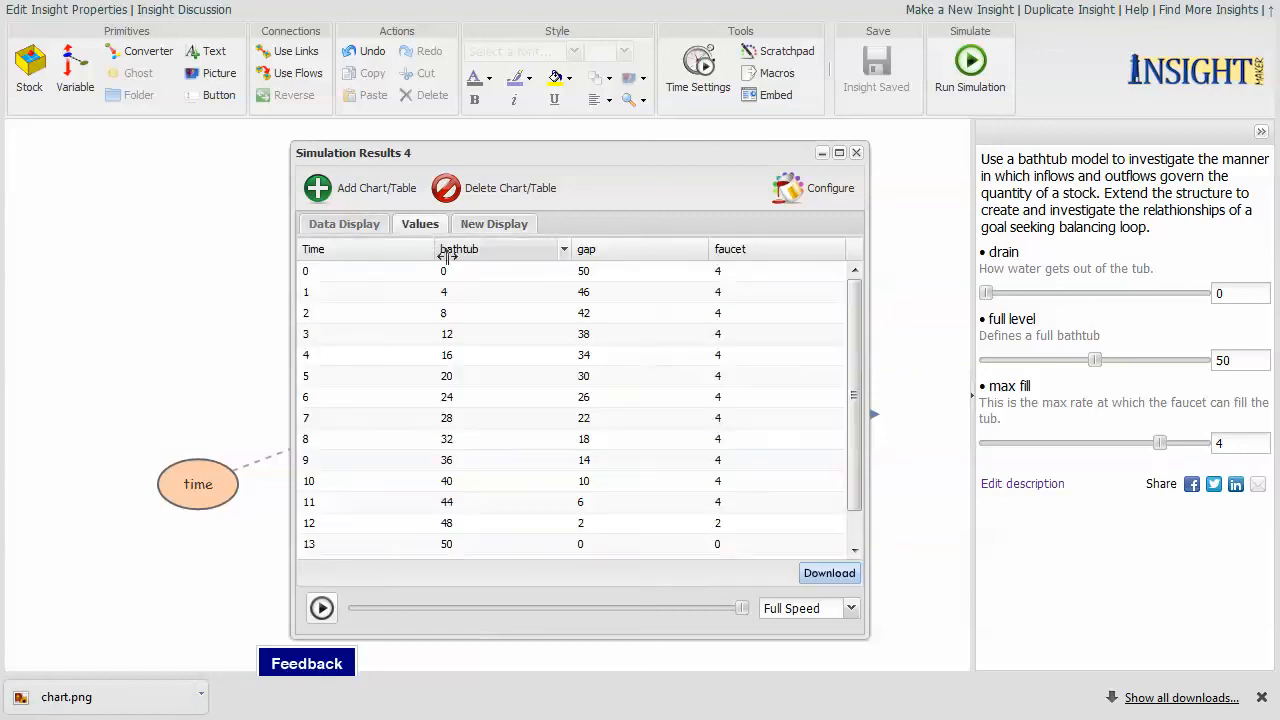
left_click(829, 576)
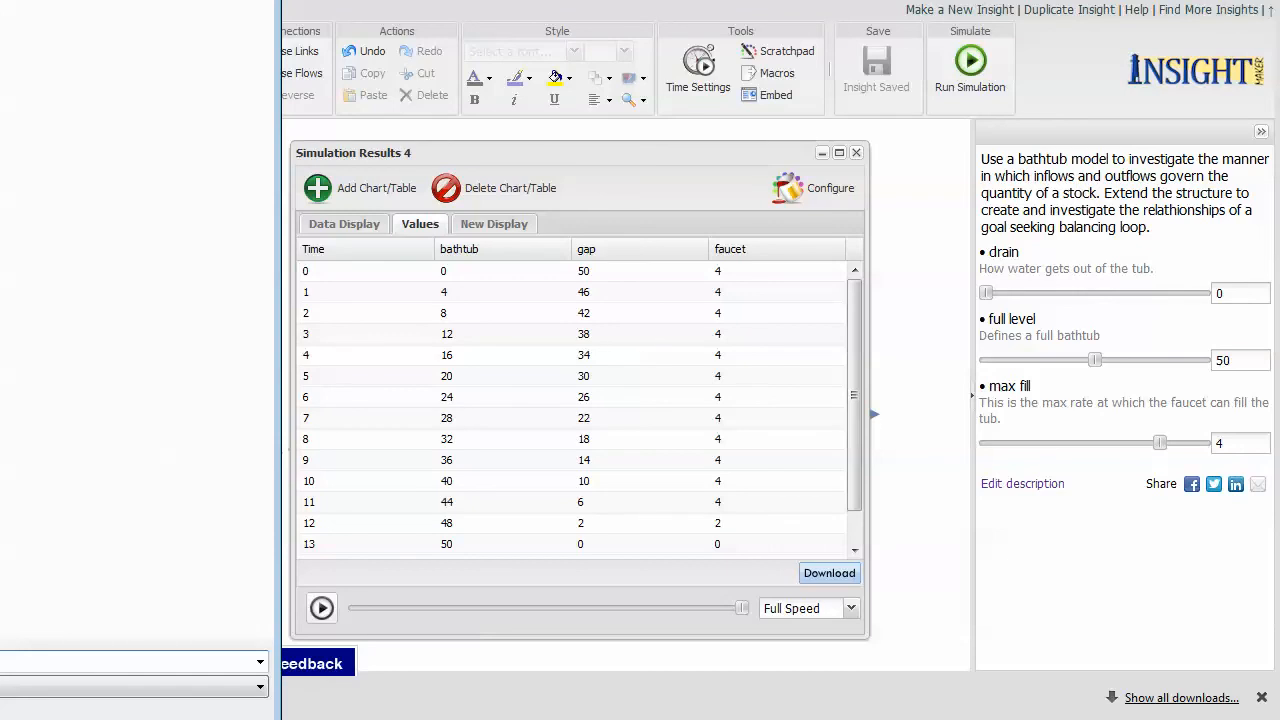
key("Escape")
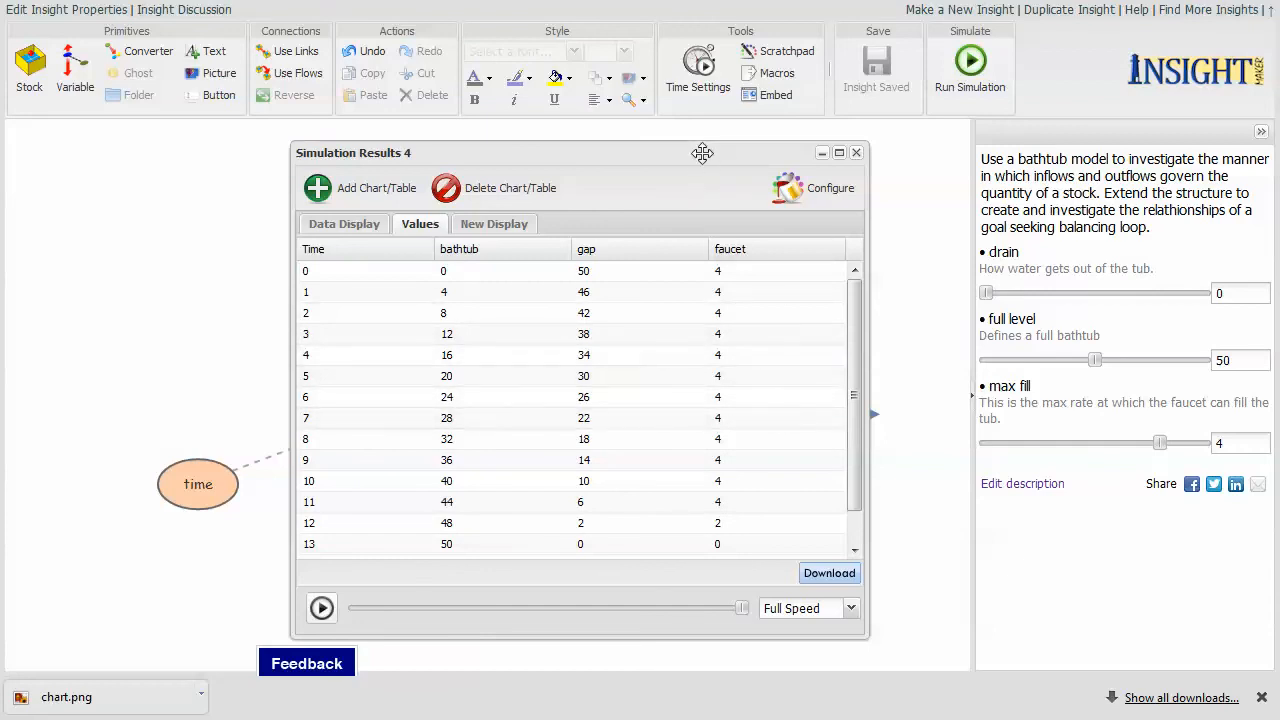
- Review the Data Display chart's configuration down to the label tips and cancel it, shifting the results window slightly upward
left_click_drag(702, 152, 702, 145)
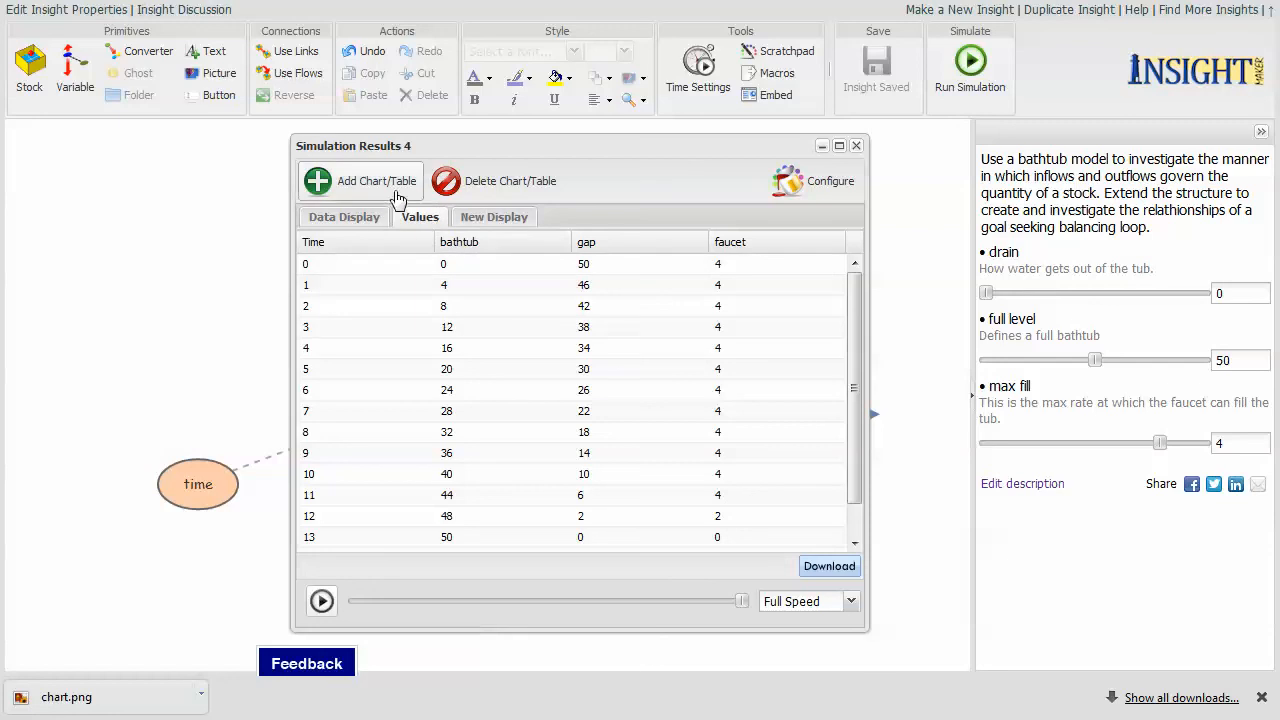
left_click(364, 216)
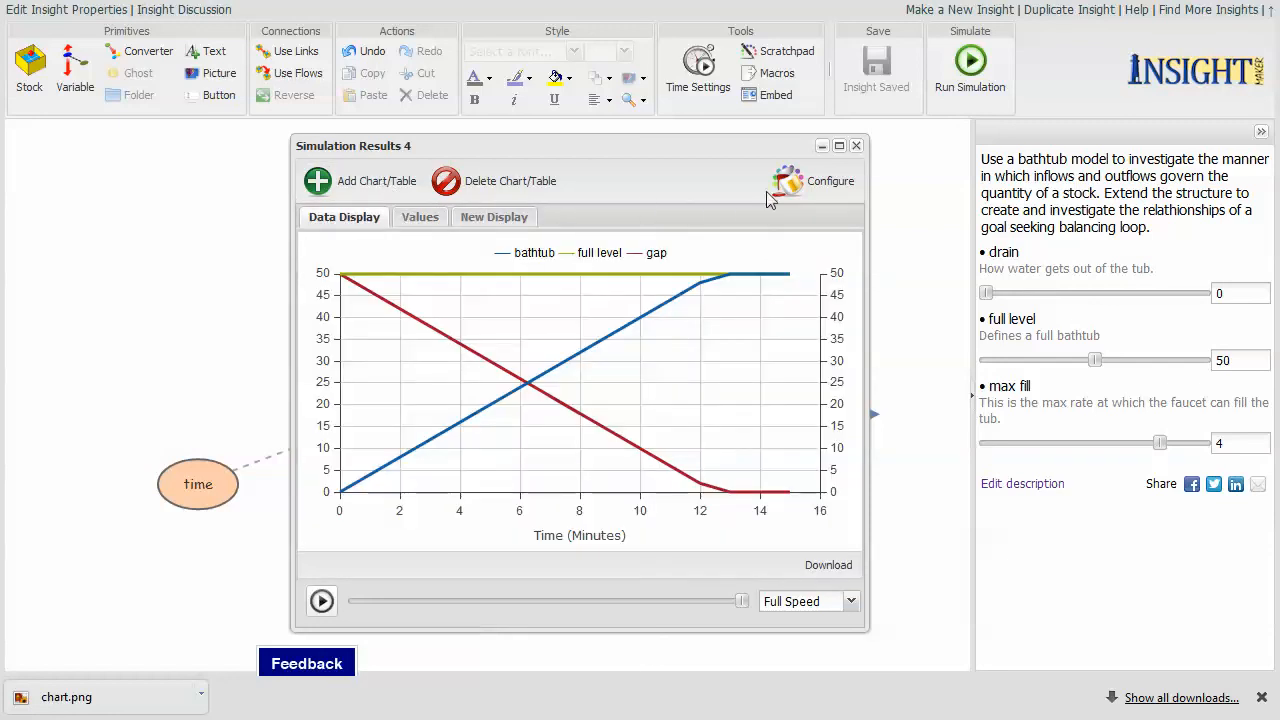
left_click(800, 190)
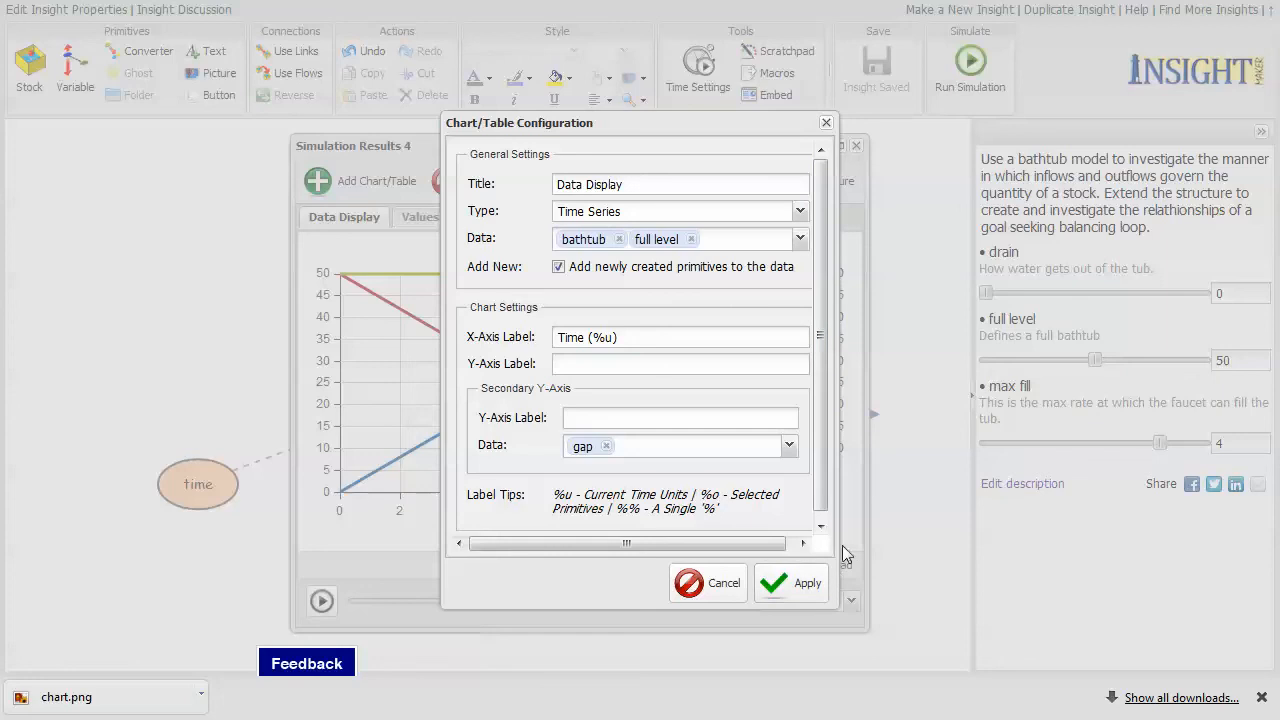
left_click(821, 525)
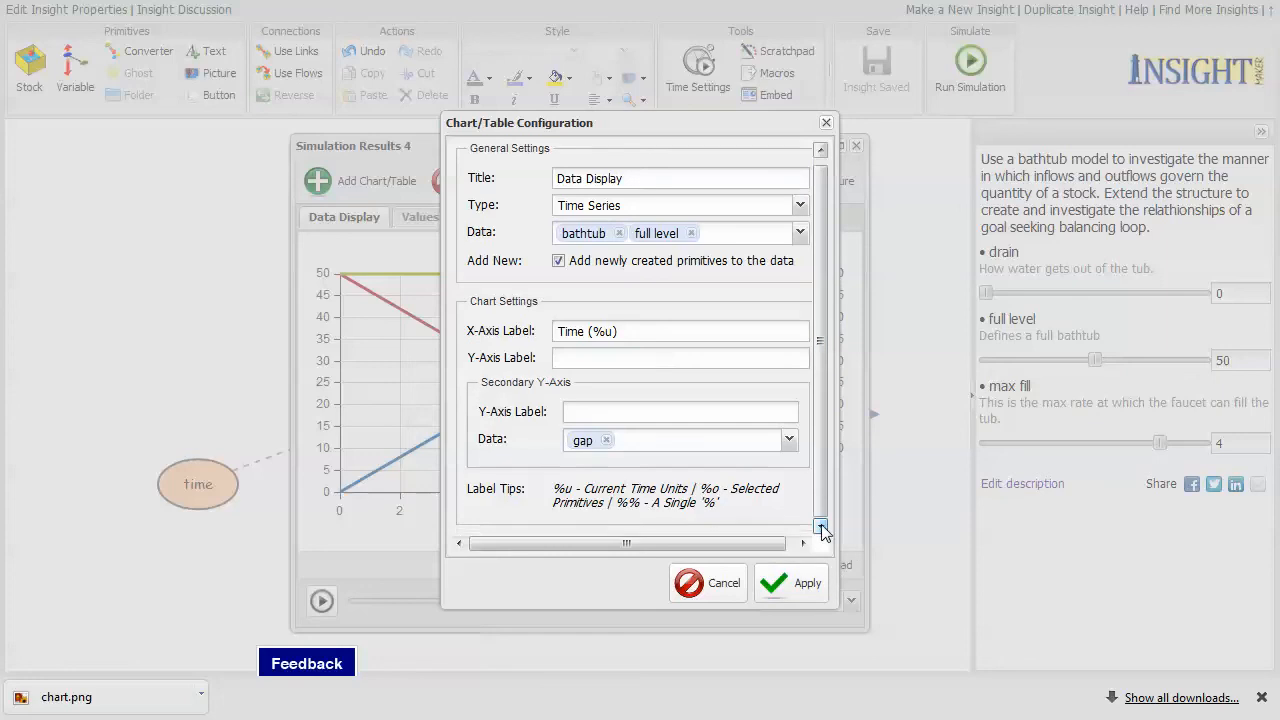
left_click(724, 585)
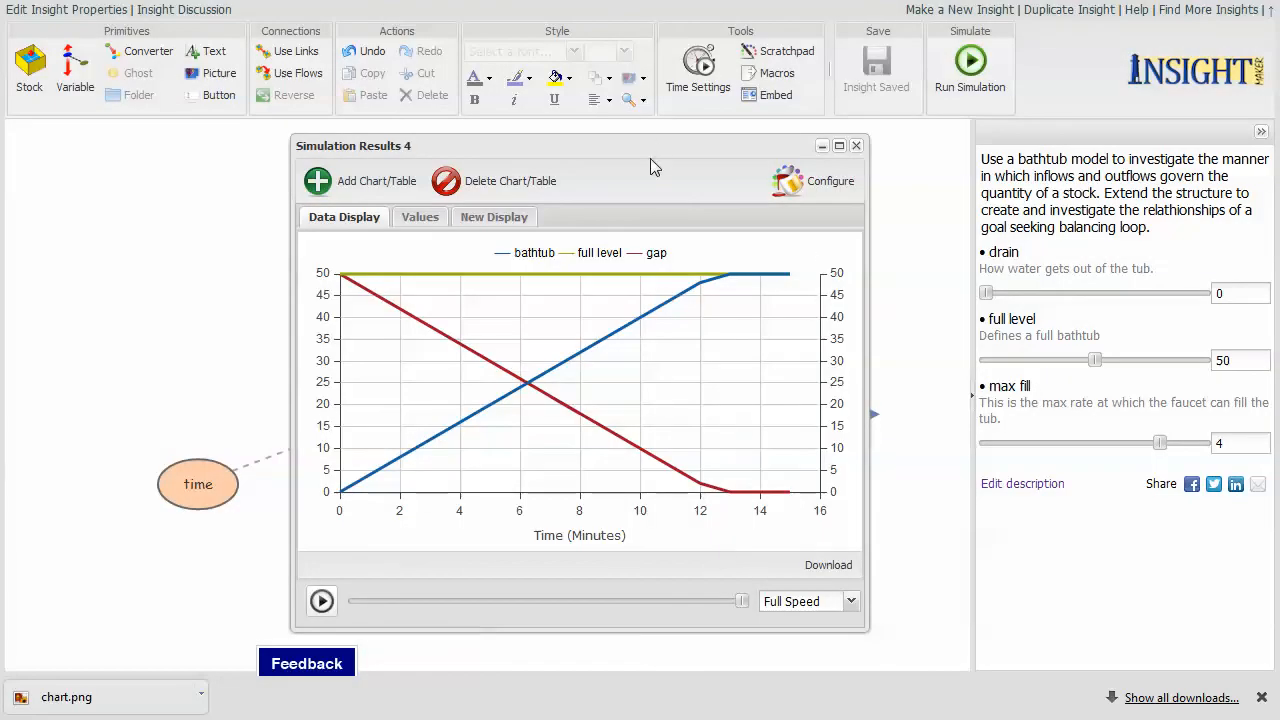
left_click_drag(647, 146, 642, 134)
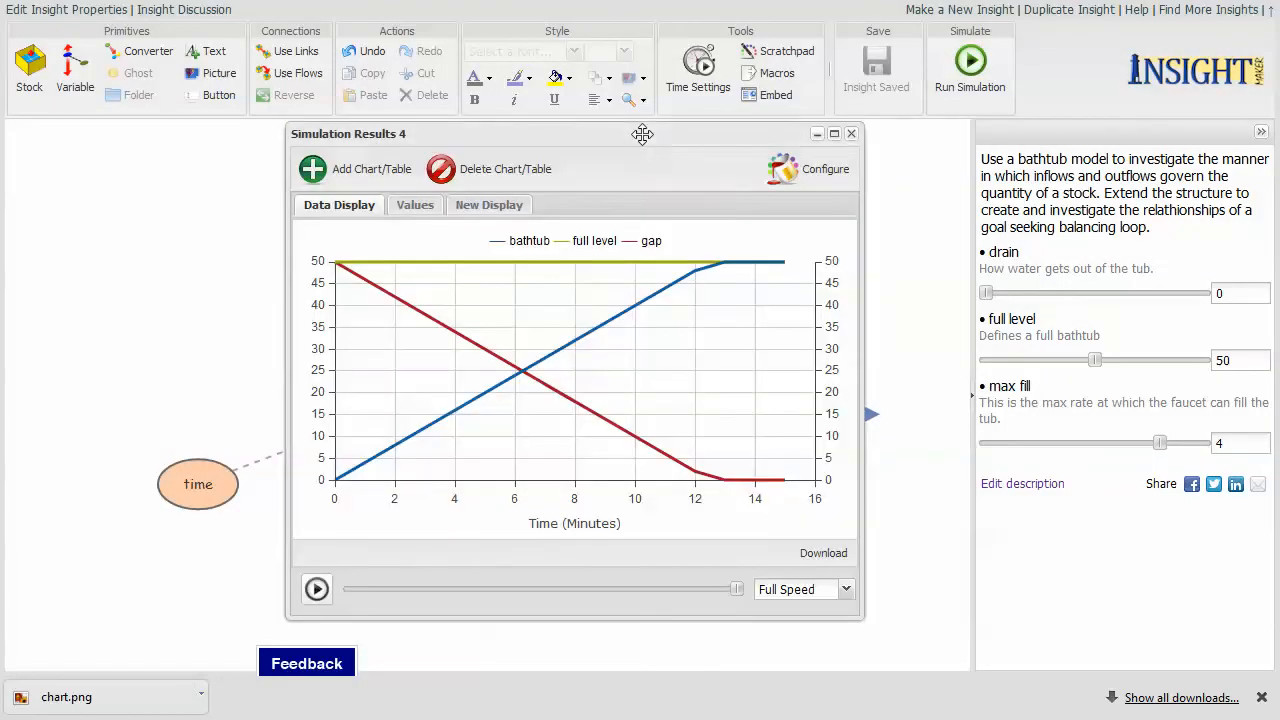